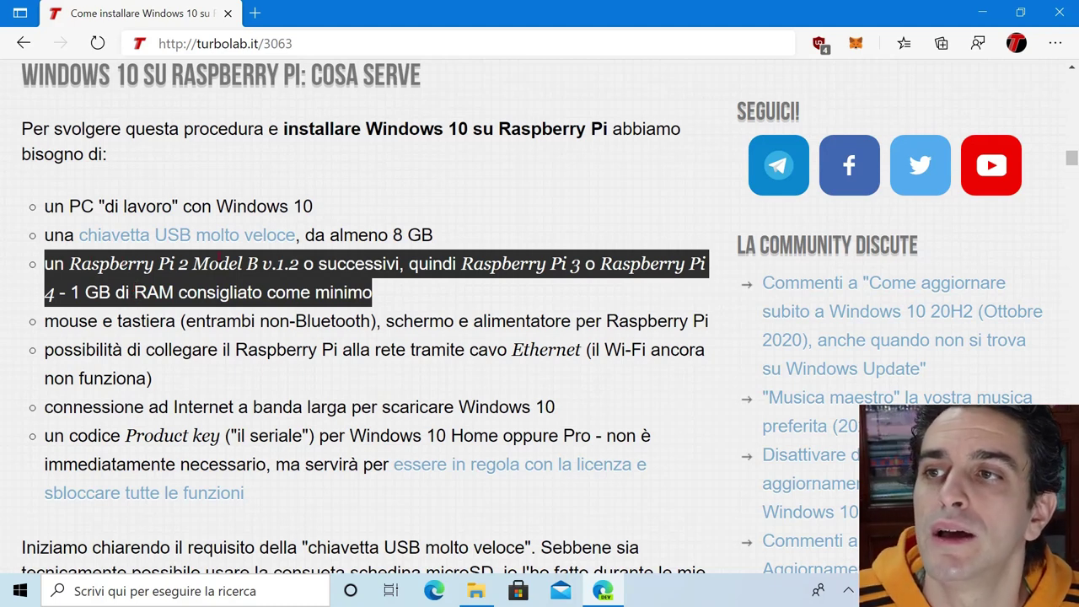
Read the article's requirements for installing Windows 10 on Raspberry Pi, highlighting the peripherals, Ethernet connection and Product key items
{"action": "left_click_drag", "start_coordinate": [44, 314], "coordinate": [378, 312]}
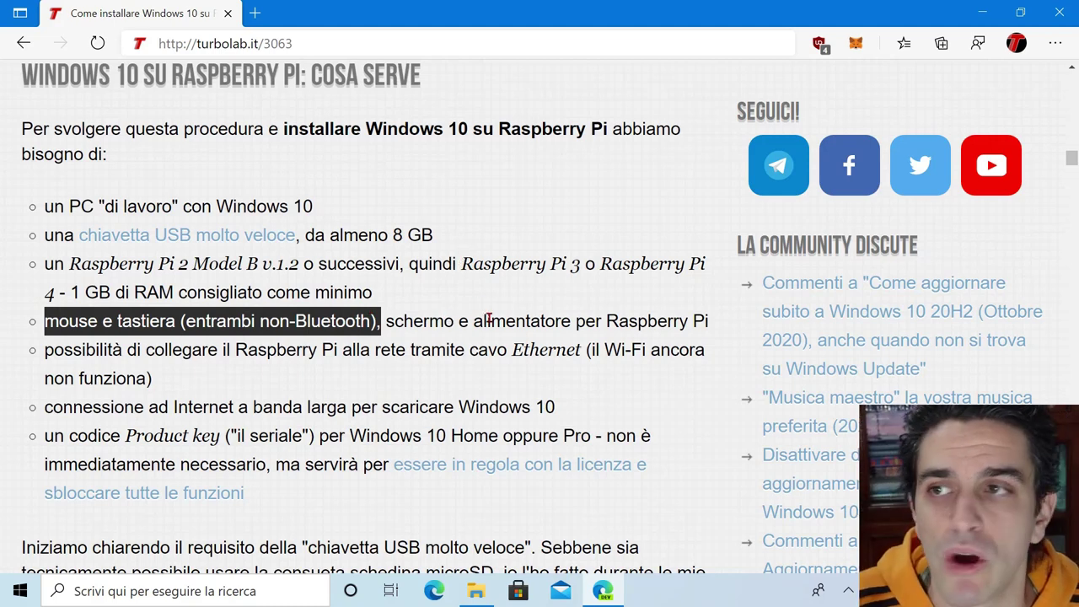
{"action": "left_click_drag", "start_coordinate": [44, 351], "coordinate": [167, 378]}
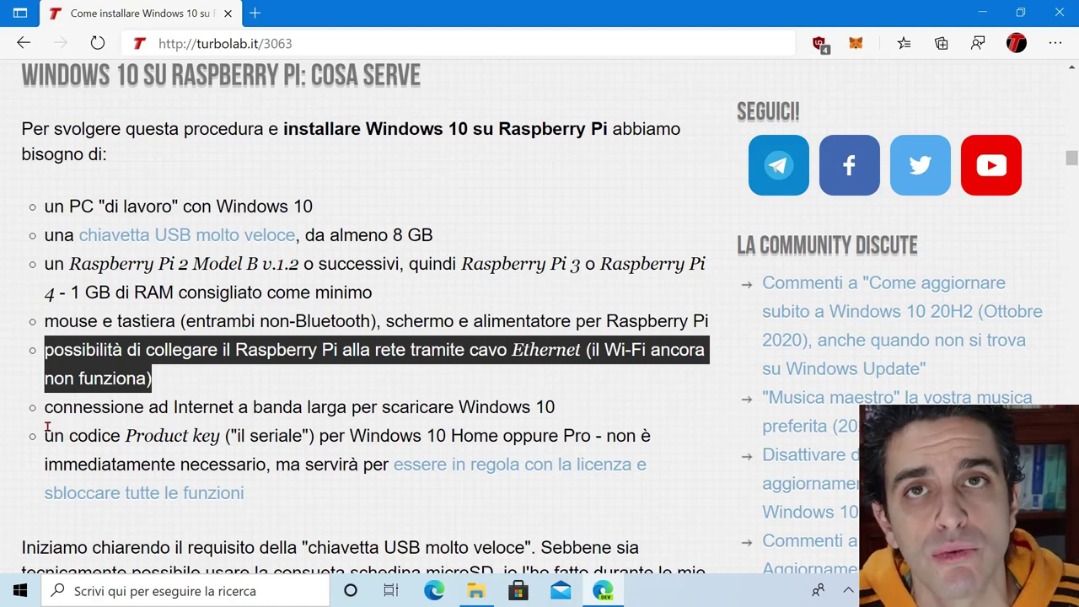
{"action": "left_click_drag", "start_coordinate": [48, 429], "coordinate": [285, 462]}
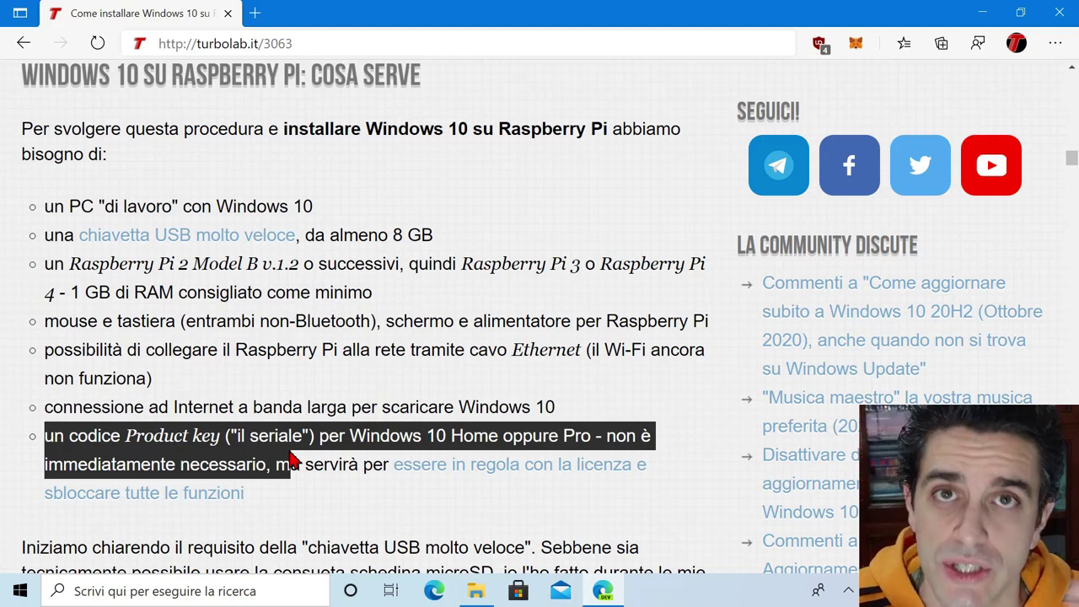
{"action": "scroll", "coordinate": [712, 300], "scroll_direction": "down", "scroll_amount": 10}
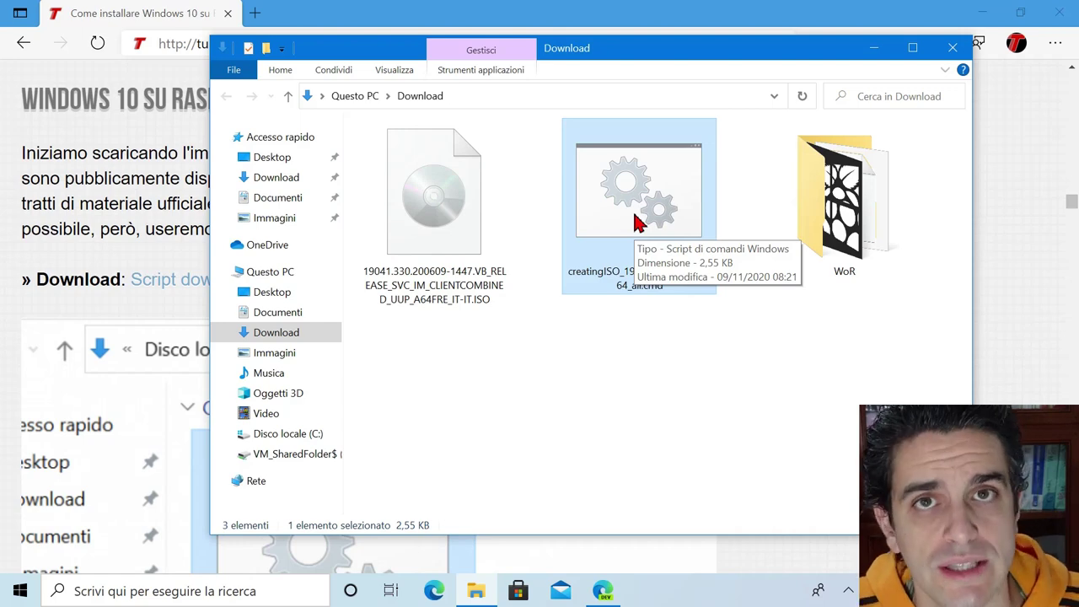
Run the creatingISO_19042.330_it-it_arm64_all.cmd script from the Download folder with administrator rights and stop its file download
{"action": "left_click", "coordinate": [674, 371]}
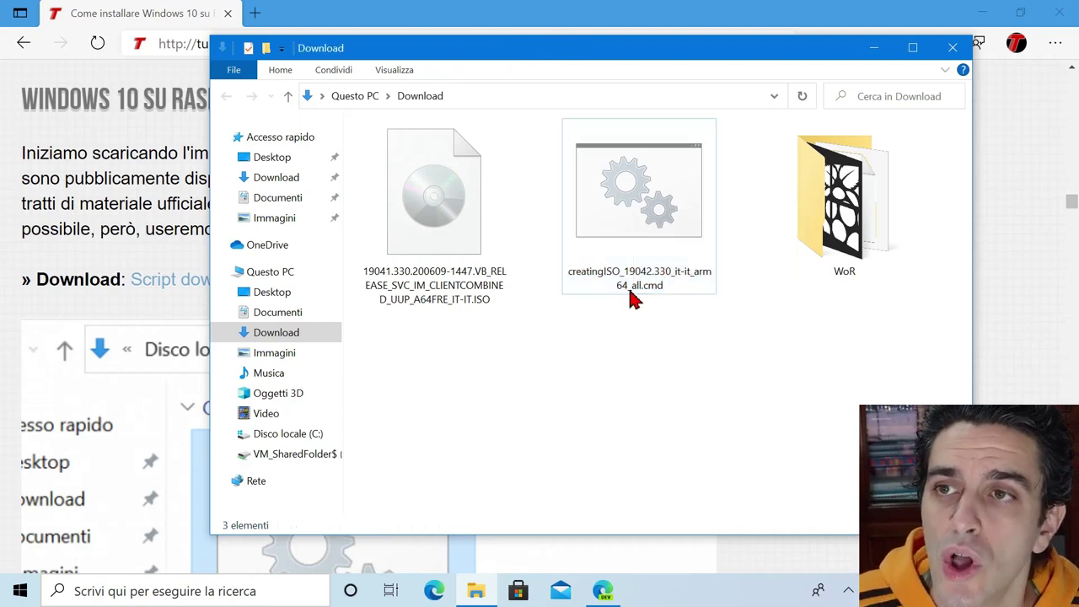
{"action": "left_click", "coordinate": [613, 240]}
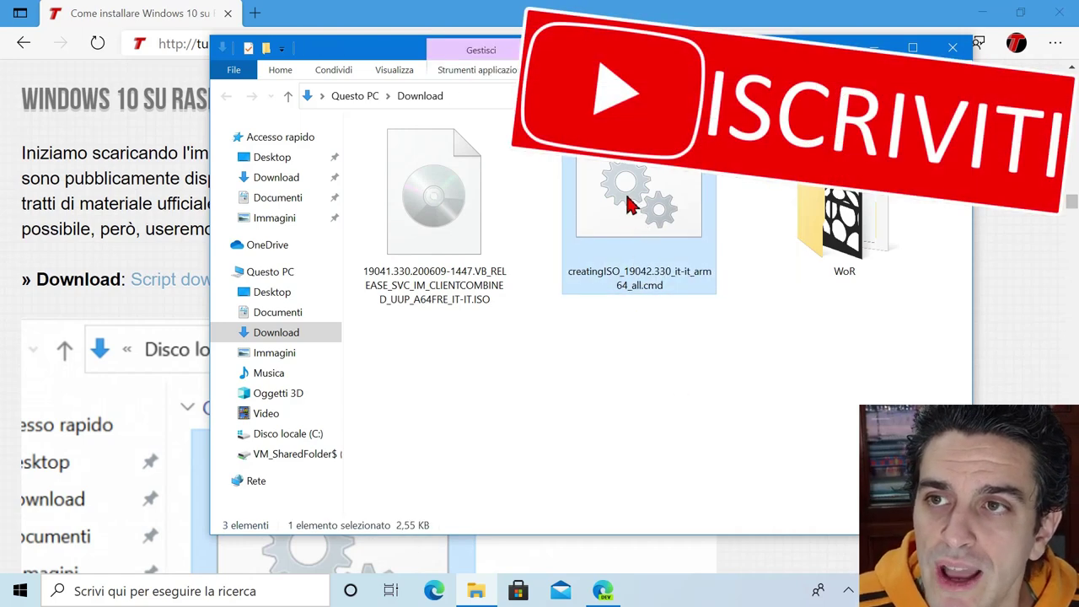
{"action": "double_click", "coordinate": [630, 200]}
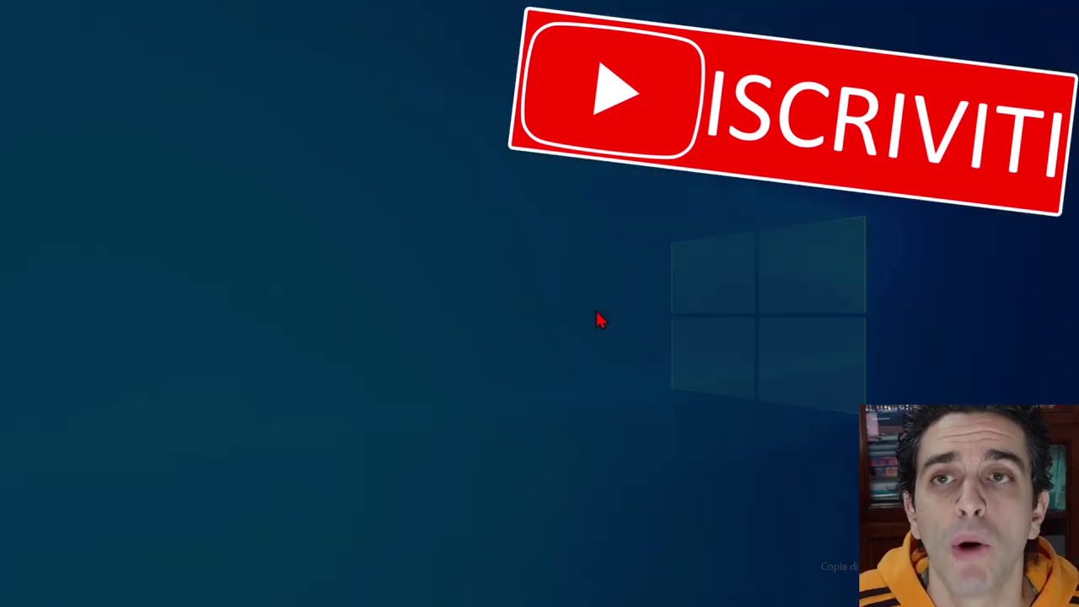
{"action": "left_click", "coordinate": [469, 399]}
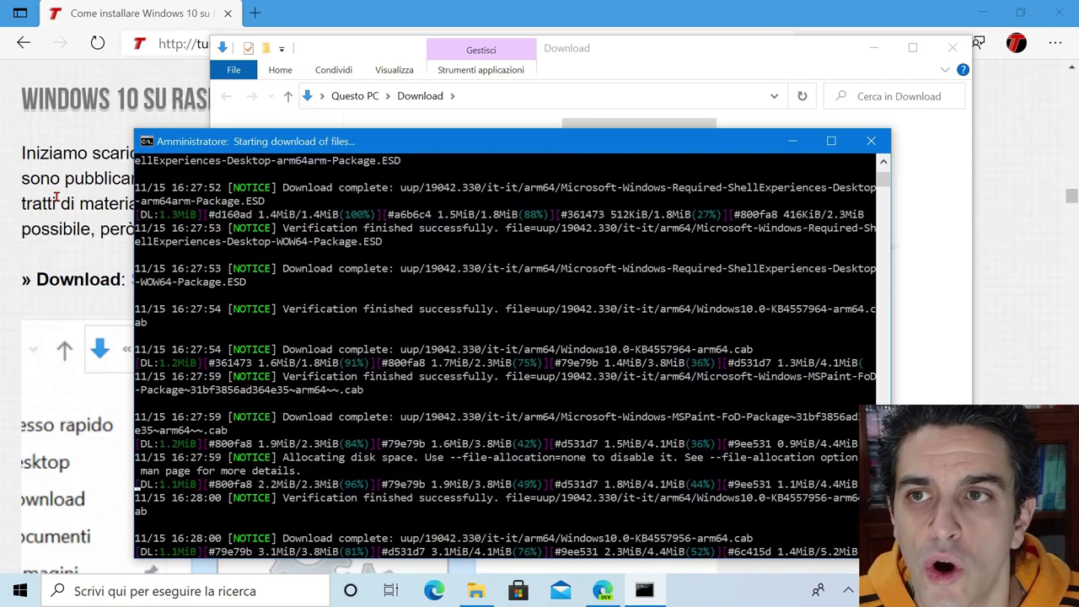
{"action": "left_click", "coordinate": [872, 142]}
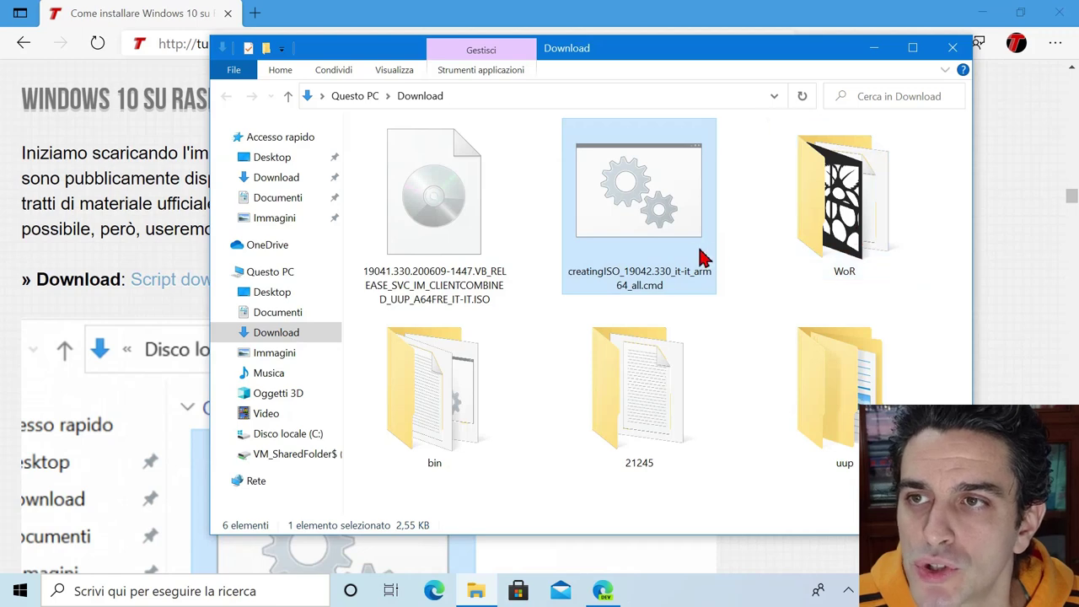
Check the Windows ISO in the Download folder and read the article's steps on updating the bootloader and enabling USB boot
{"action": "left_click", "coordinate": [455, 209]}
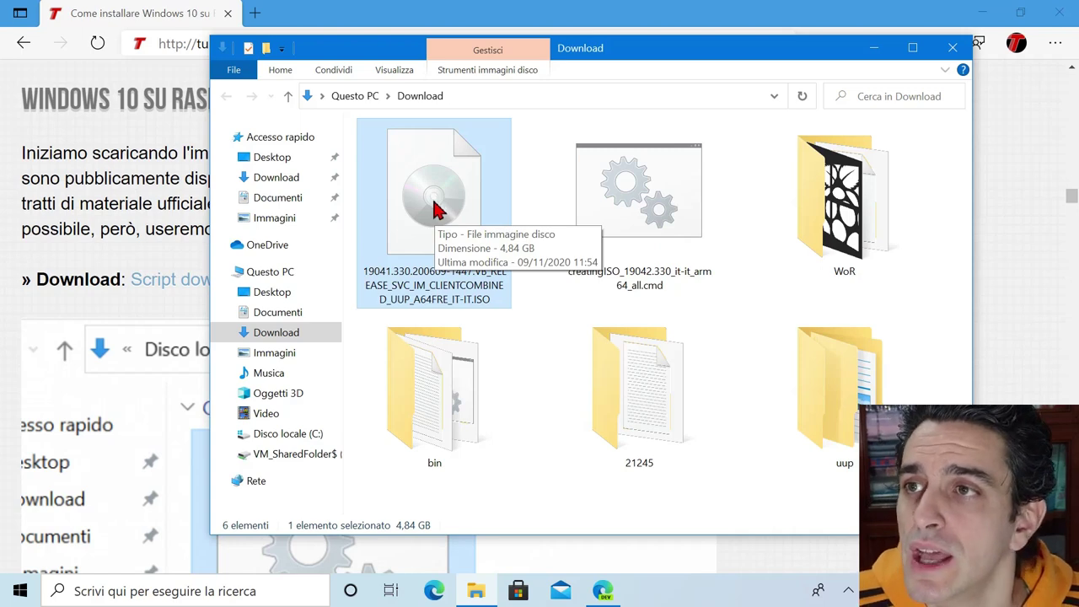
{"action": "left_click", "coordinate": [173, 192]}
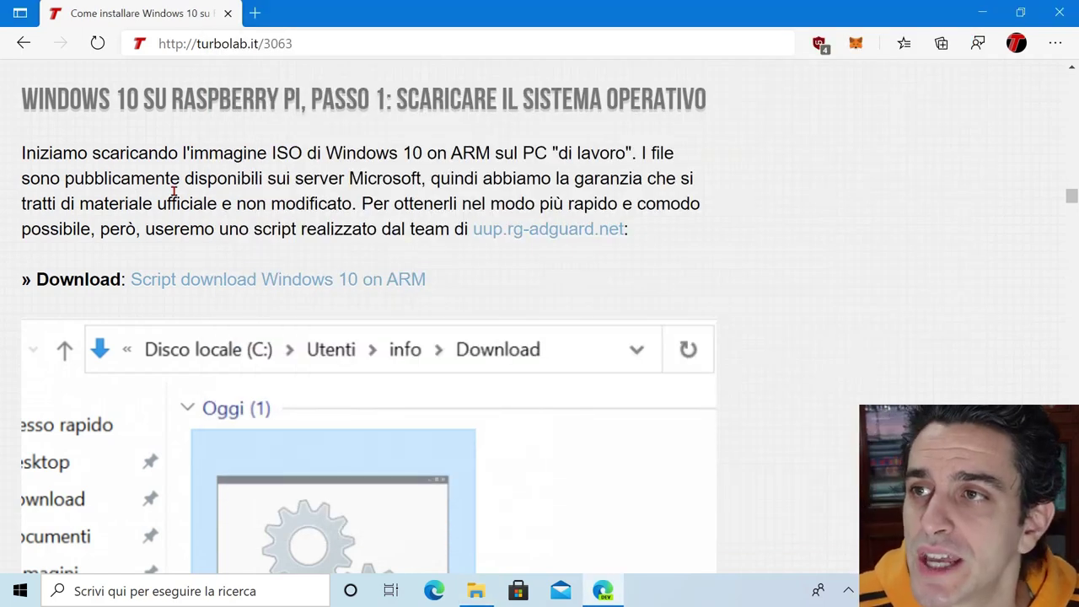
{"action": "scroll", "coordinate": [174, 191], "scroll_direction": "down", "scroll_amount": 10}
{"action": "scroll", "coordinate": [174, 191], "scroll_direction": "down", "scroll_amount": 10}
{"action": "scroll", "coordinate": [174, 193], "scroll_direction": "up", "scroll_amount": 3}
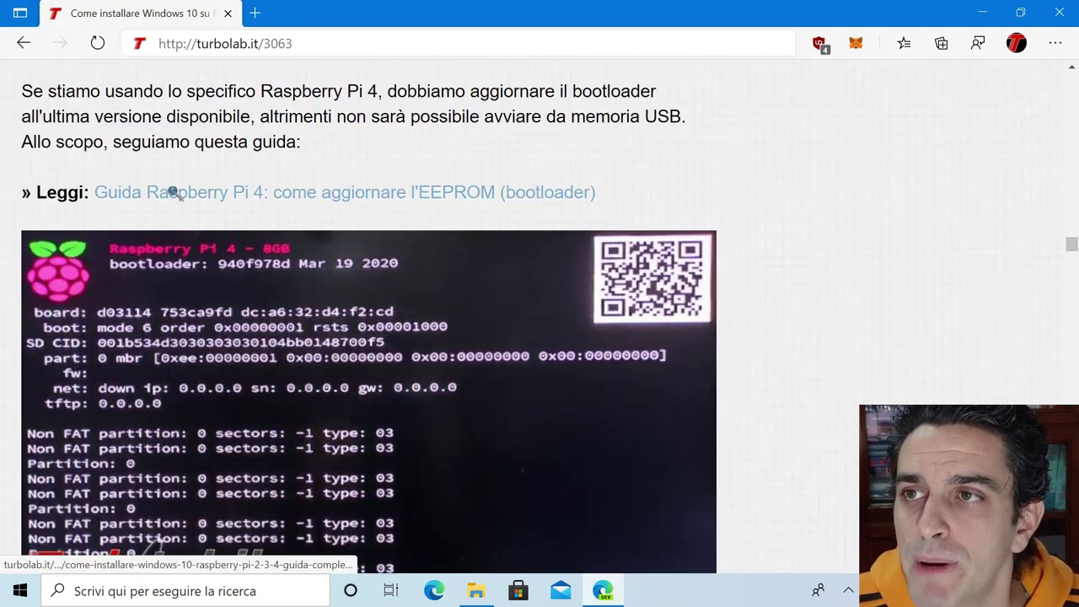
{"action": "scroll", "coordinate": [344, 214], "scroll_direction": "up", "scroll_amount": 1}
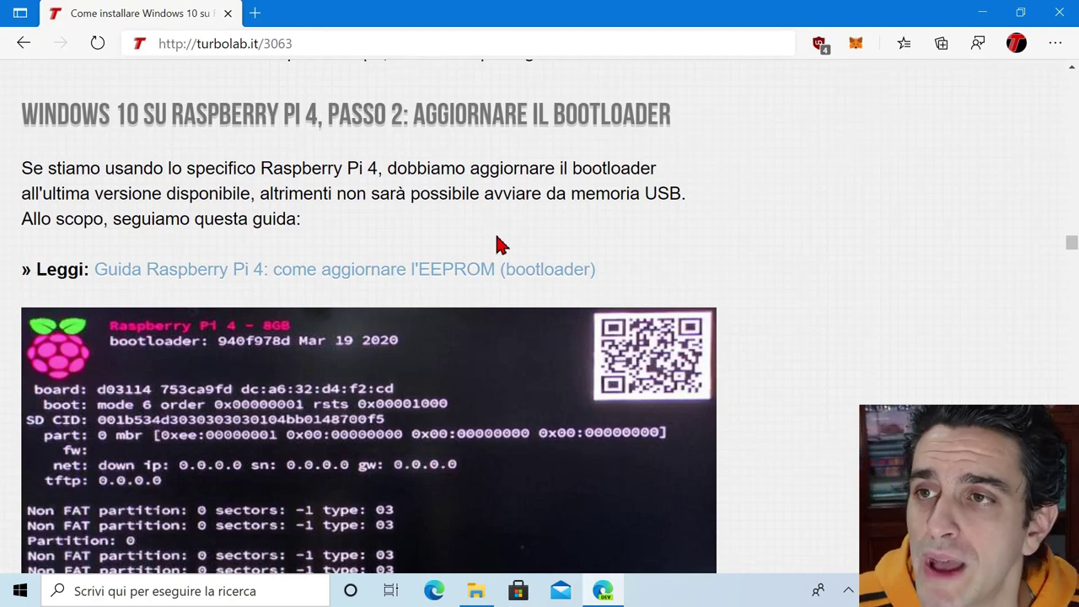
{"action": "scroll", "coordinate": [472, 244], "scroll_direction": "down", "scroll_amount": 5}
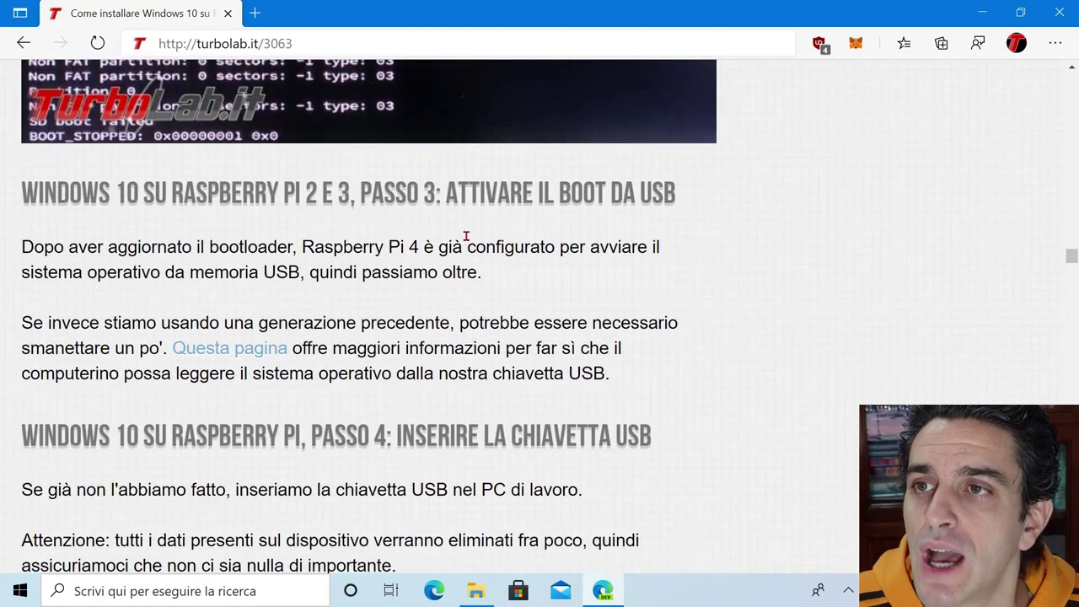
{"action": "scroll", "coordinate": [466, 237], "scroll_direction": "down", "scroll_amount": 1}
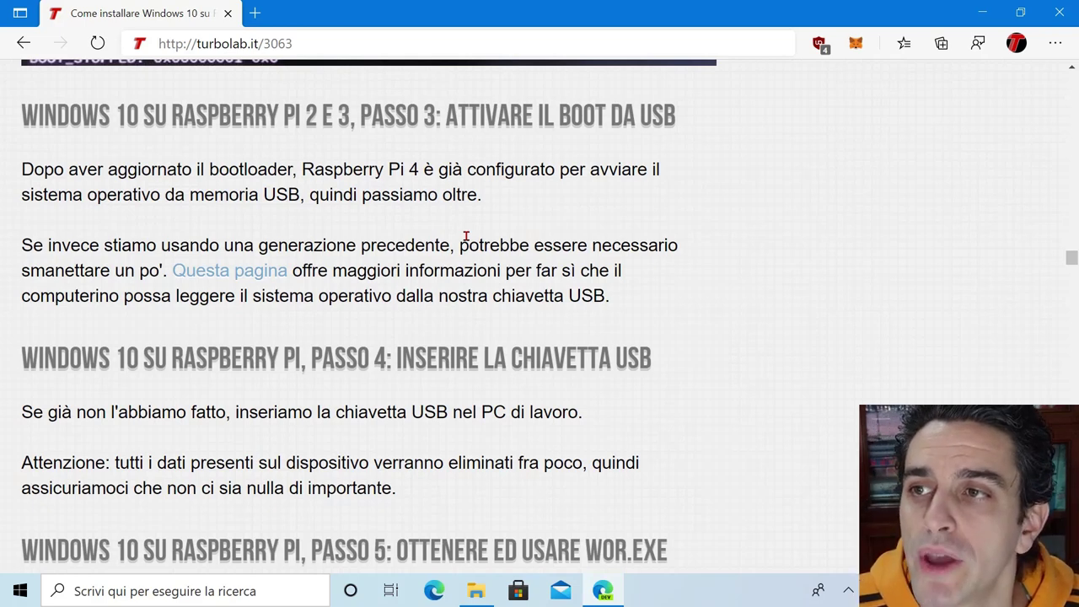
Open the Raspberry Pi page on USB mass storage boot linked in step 3 and read its introduction
{"action": "left_click", "coordinate": [239, 271]}
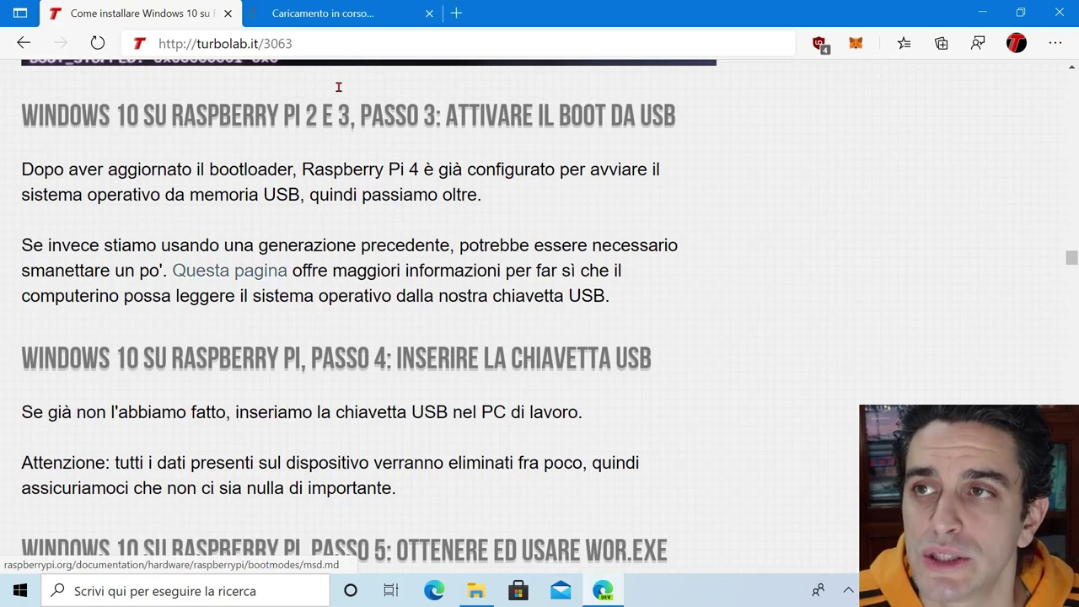
{"action": "left_click", "coordinate": [325, 17]}
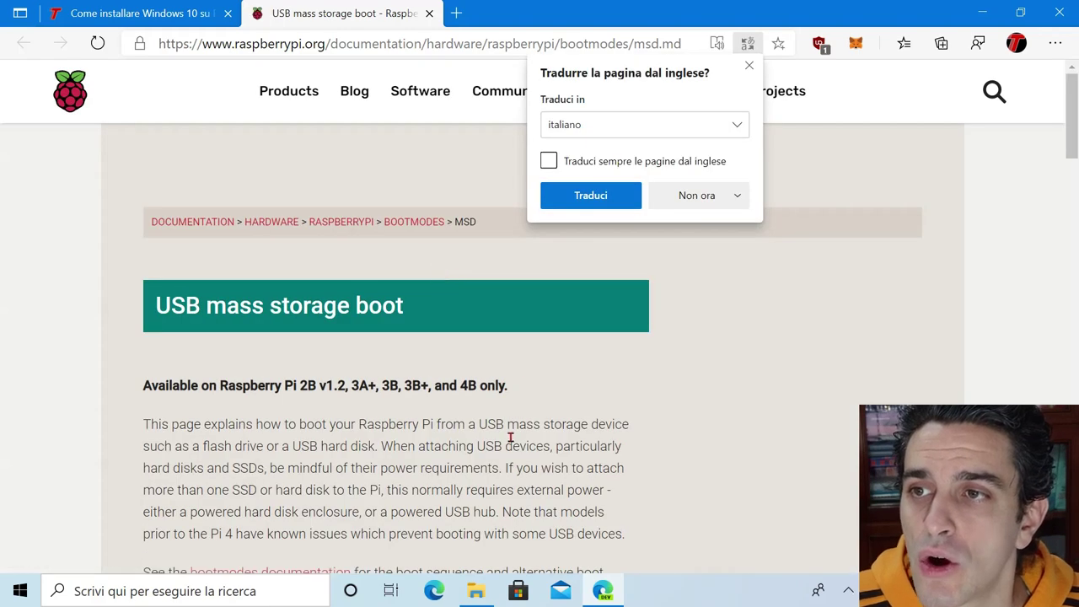
{"action": "left_click", "coordinate": [510, 437]}
{"action": "scroll", "coordinate": [558, 438], "scroll_direction": "down", "scroll_amount": 3}
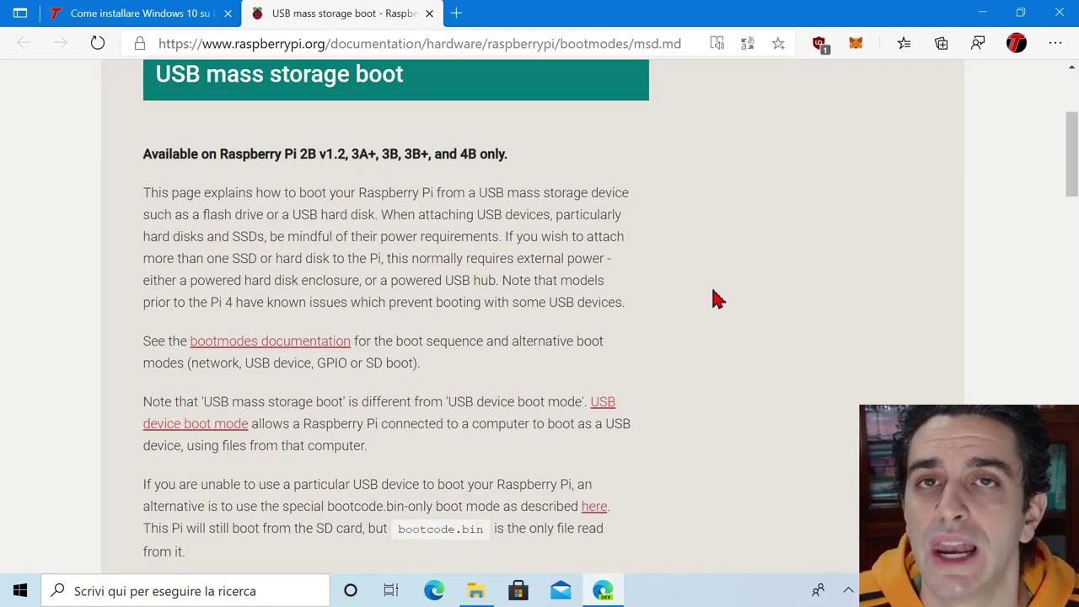
Return to the installation article and open the Windows on Raspberry Imager download page linked in step 5
{"action": "left_click", "coordinate": [181, 21]}
{"action": "scroll", "coordinate": [355, 255], "scroll_direction": "down", "scroll_amount": 2}
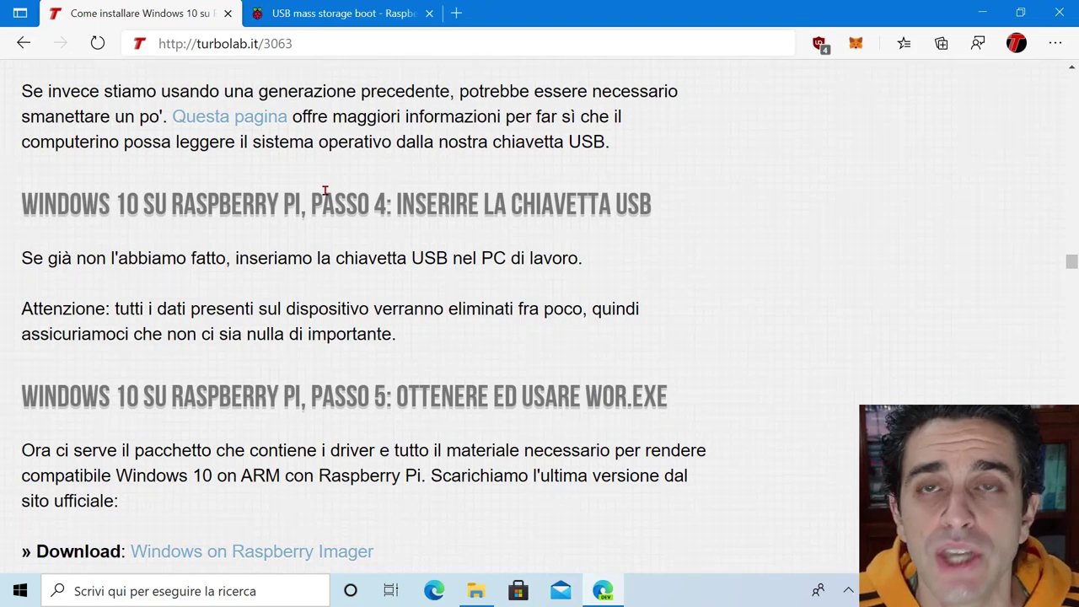
{"action": "scroll", "coordinate": [324, 191], "scroll_direction": "down", "scroll_amount": 1}
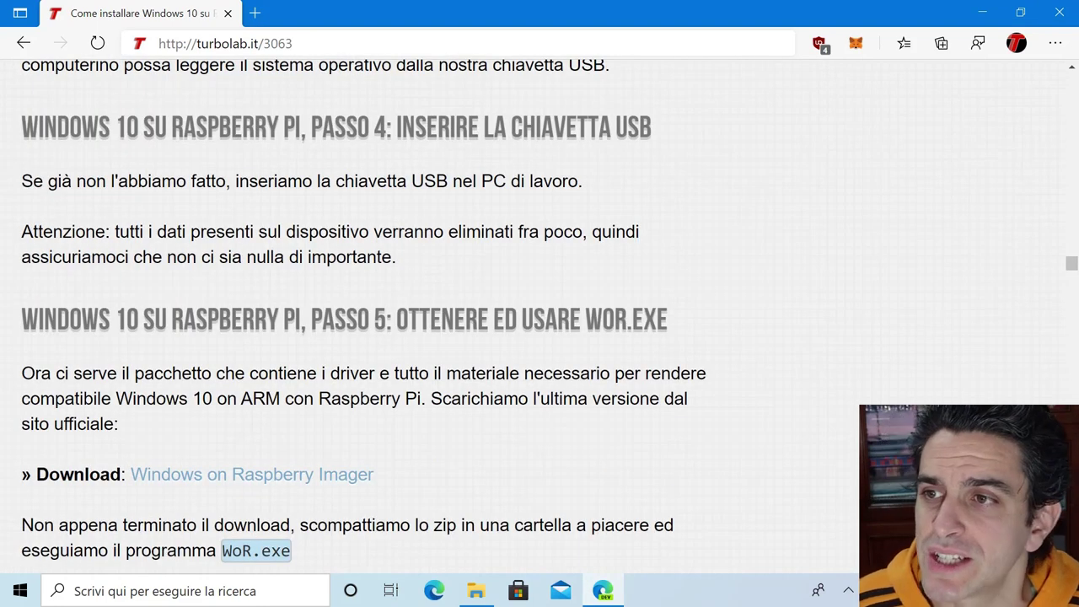
{"action": "scroll", "coordinate": [494, 397], "scroll_direction": "down", "scroll_amount": 1}
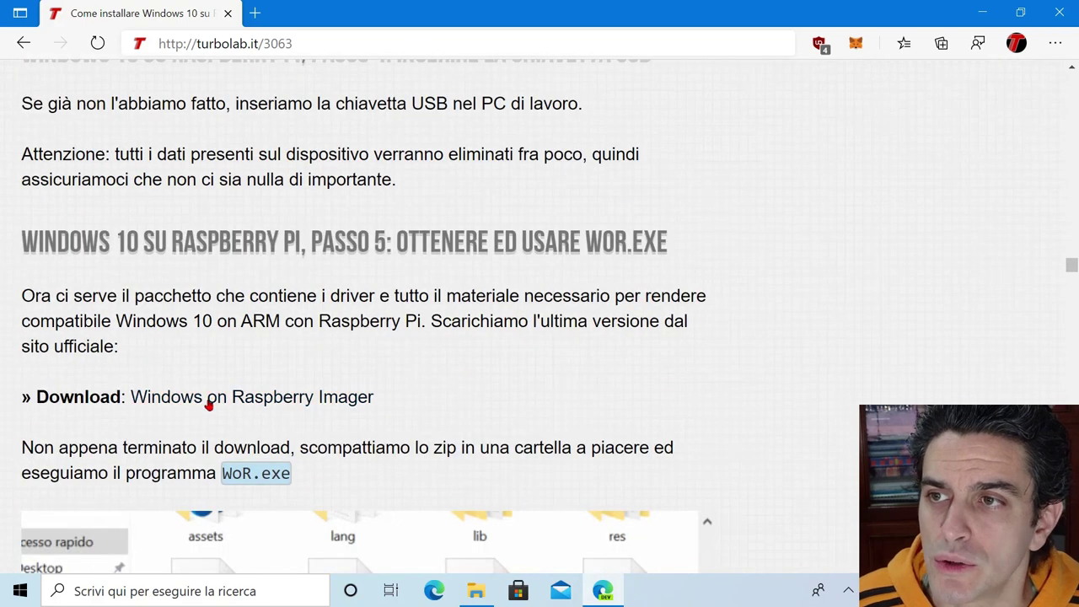
{"action": "middle_click", "coordinate": [209, 397]}
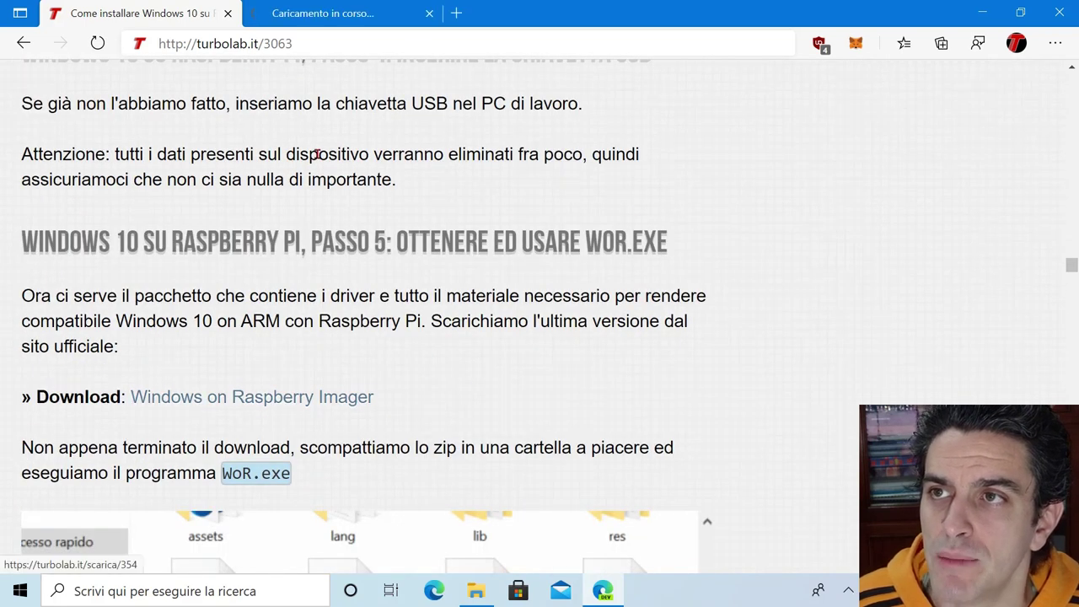
{"action": "left_click", "coordinate": [330, 14]}
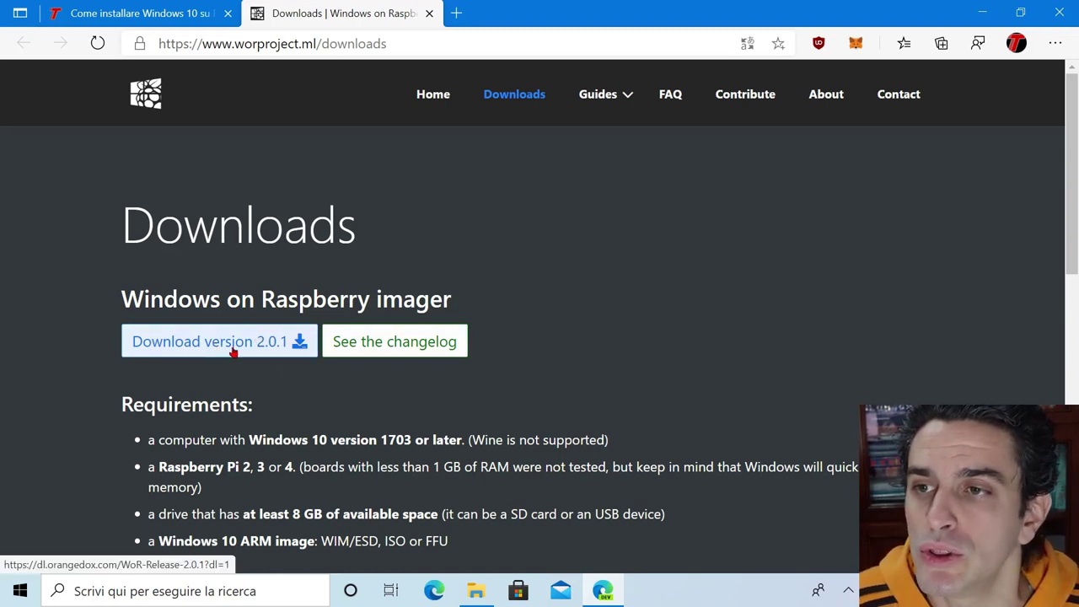
Open the WoR folder inside the Download folder in File Explorer and launch WoR.exe
{"action": "left_click", "coordinate": [476, 594]}
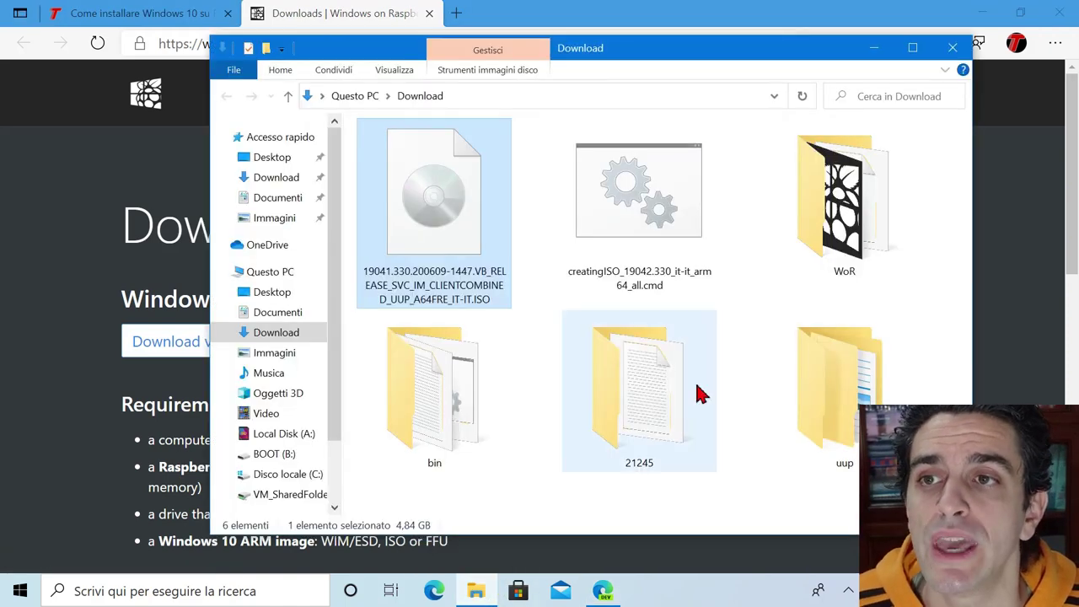
{"action": "left_click", "coordinate": [850, 242]}
{"action": "double_click", "coordinate": [850, 242]}
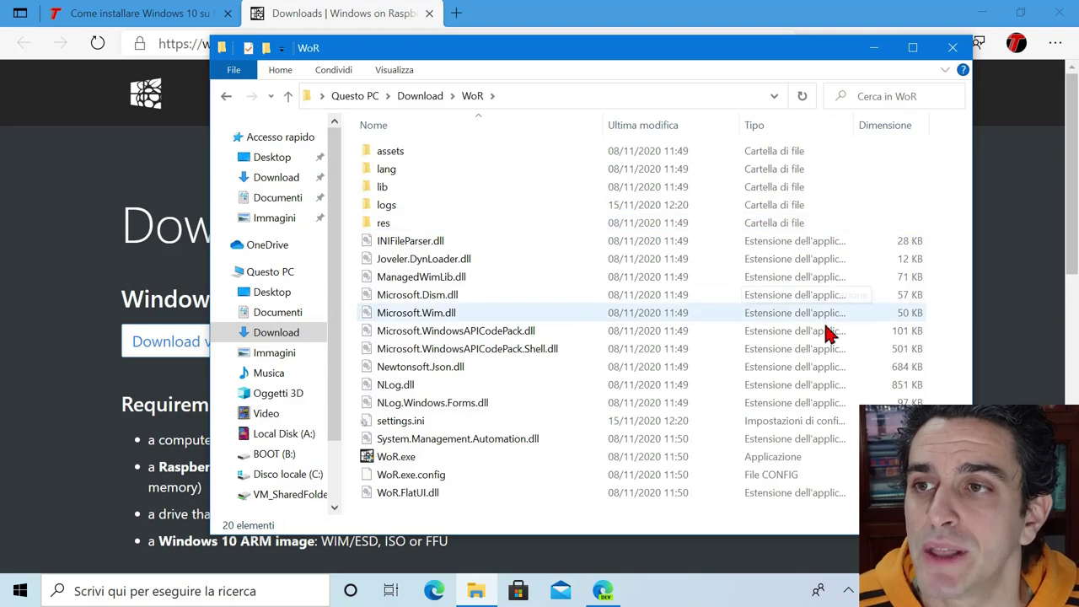
{"action": "left_click", "coordinate": [421, 458]}
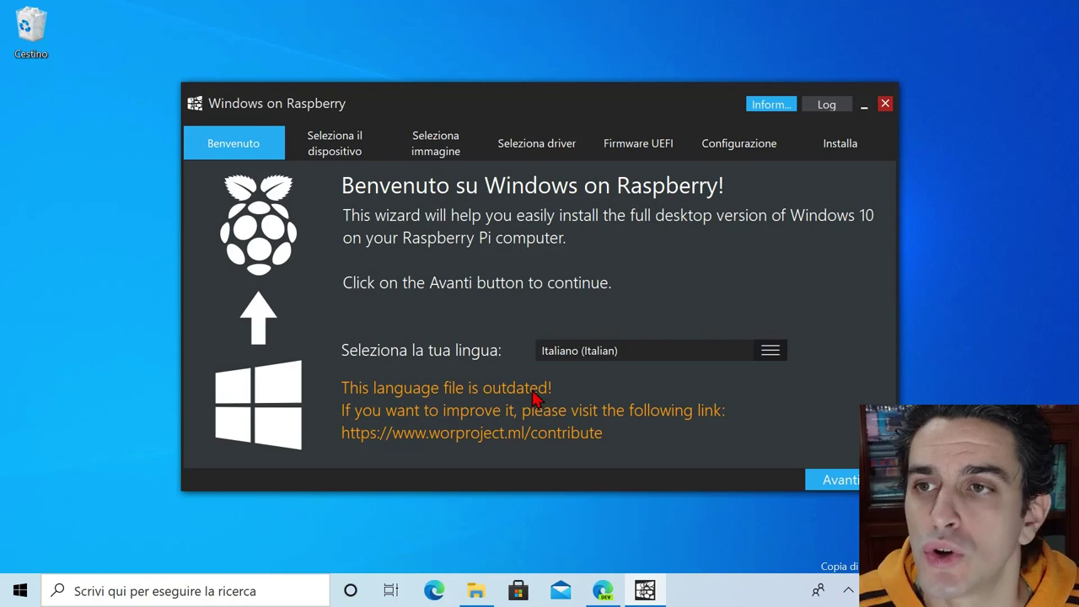
Choose the Samsung SSD 860 EVO 500G USB drive and Raspberry Pi 4 [ARM64] as the target, acknowledging the bootloader warning
{"action": "left_click", "coordinate": [854, 481]}
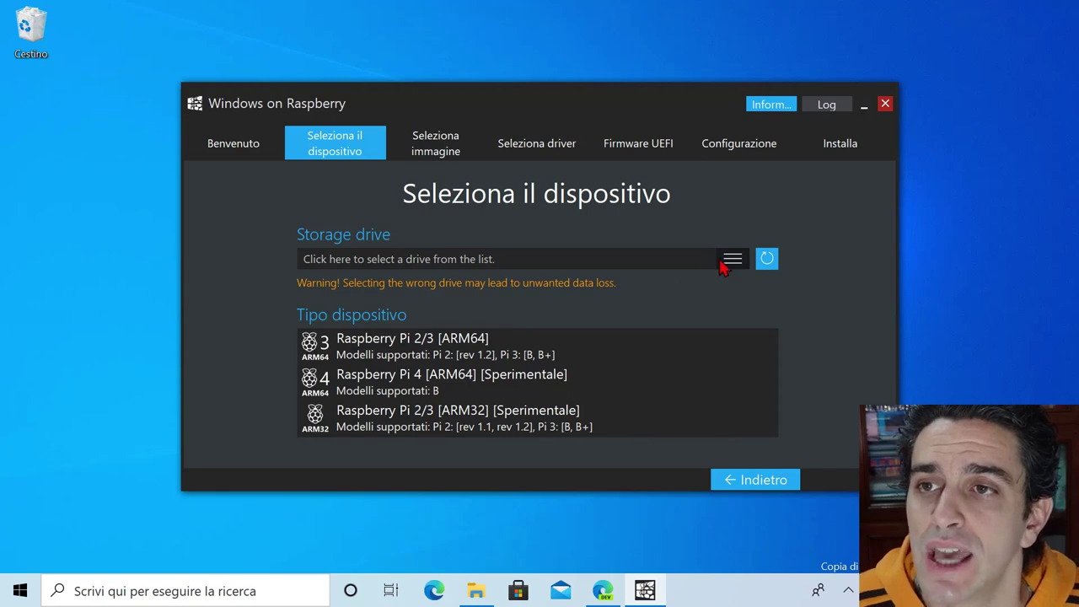
{"action": "left_click", "coordinate": [732, 261]}
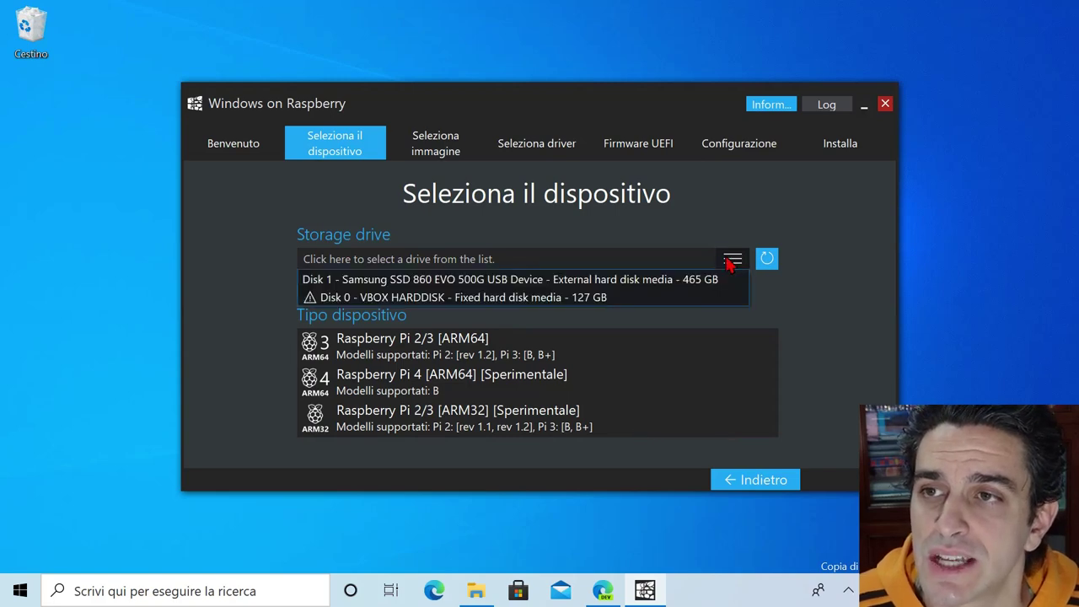
{"action": "left_click", "coordinate": [608, 280]}
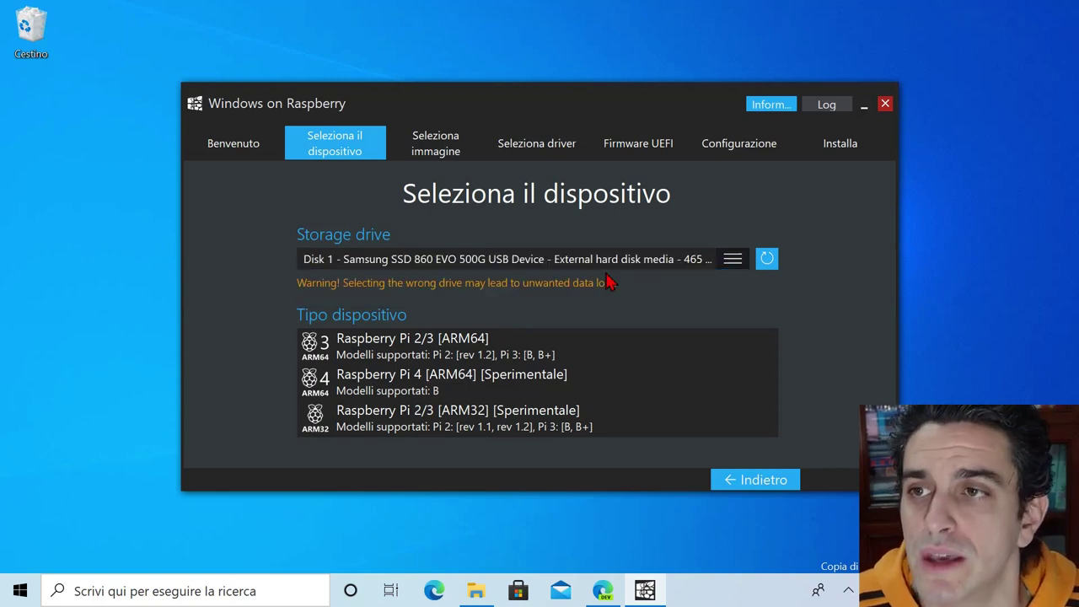
{"action": "left_click", "coordinate": [410, 387]}
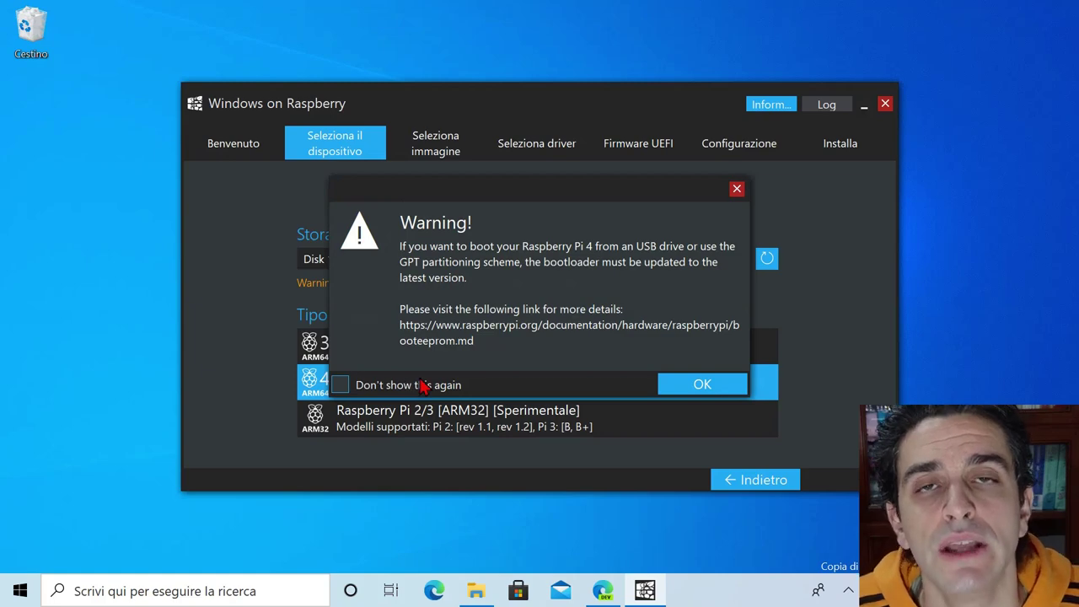
{"action": "left_click", "coordinate": [732, 381]}
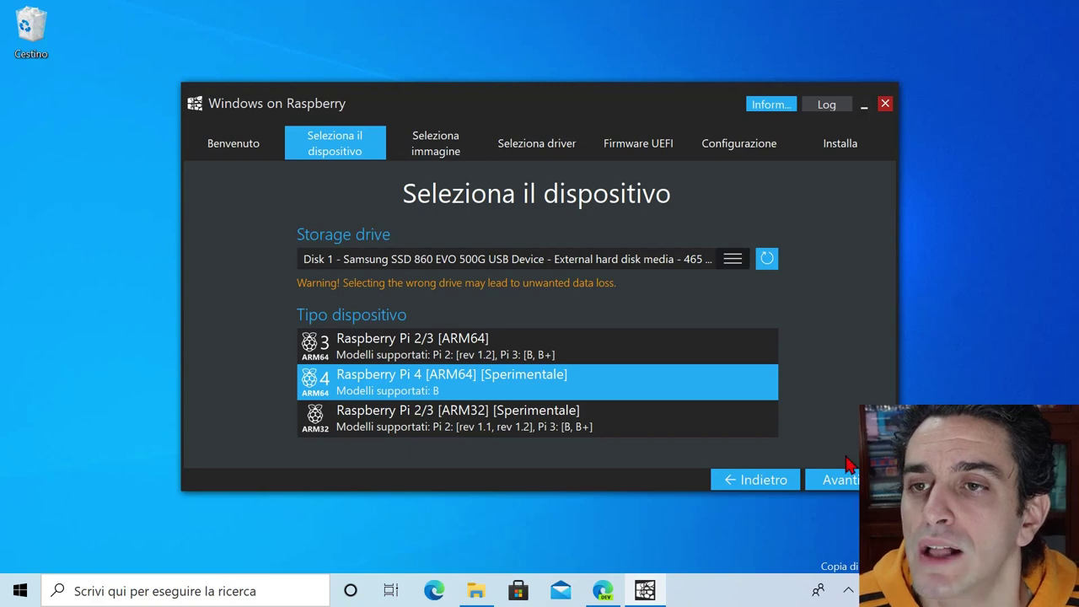
{"action": "left_click", "coordinate": [843, 482]}
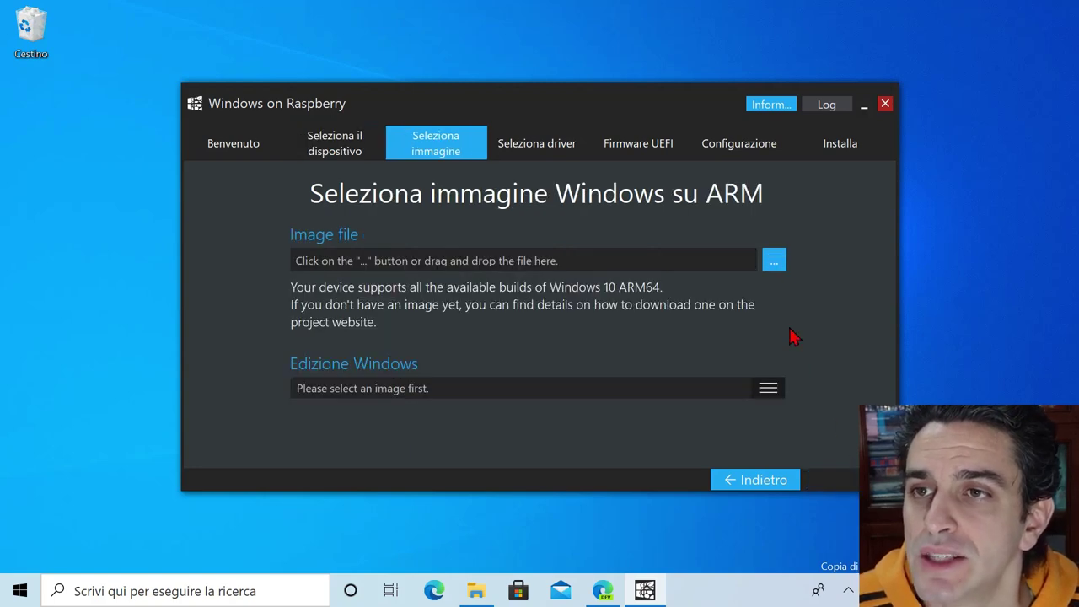
Load the 19041.330.200609-1447 Windows on ARM image from the Download folder and select the Windows 10 Home build 19041.330 edition
{"action": "left_click", "coordinate": [774, 261]}
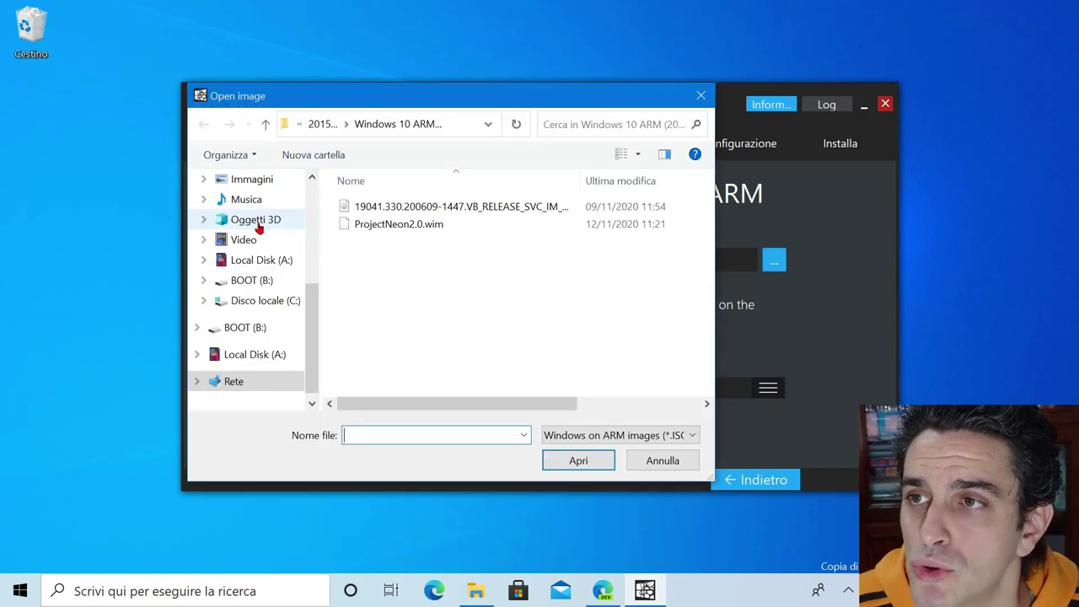
{"action": "left_click", "coordinate": [257, 233]}
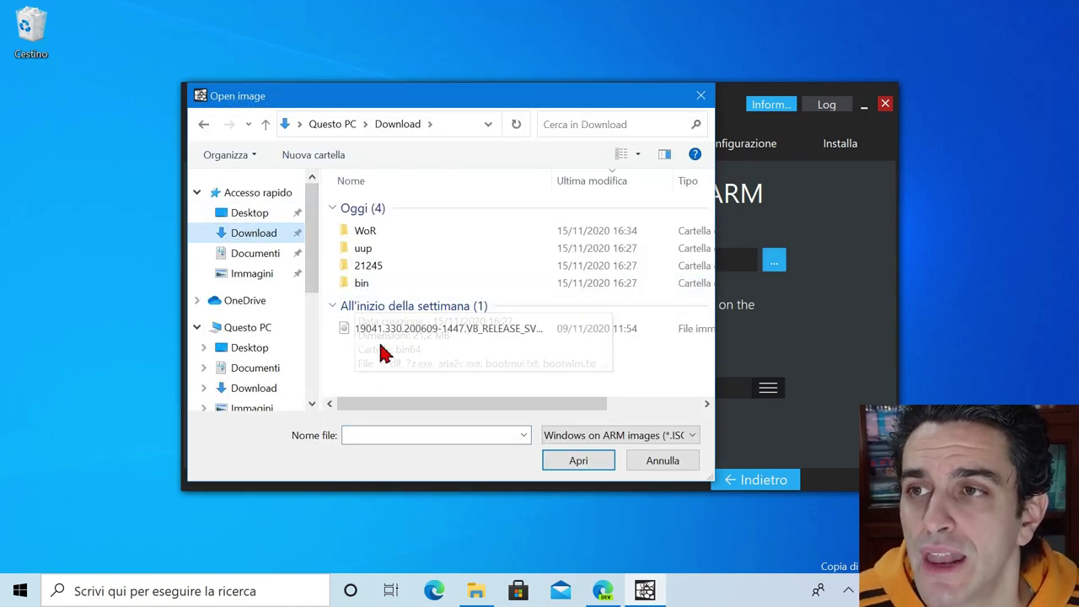
{"action": "left_click", "coordinate": [386, 334]}
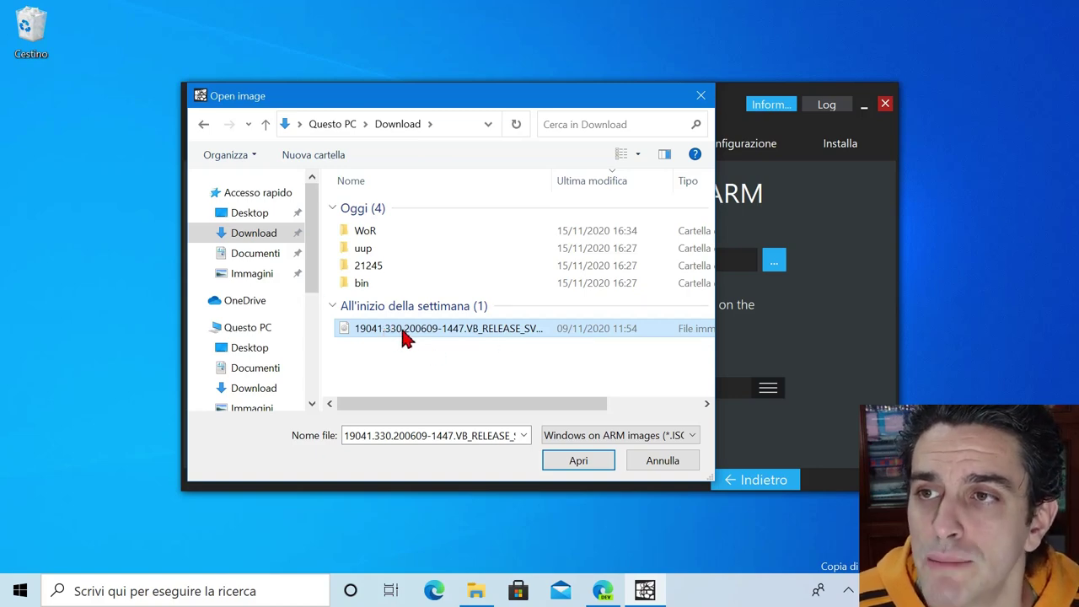
{"action": "double_click", "coordinate": [403, 331]}
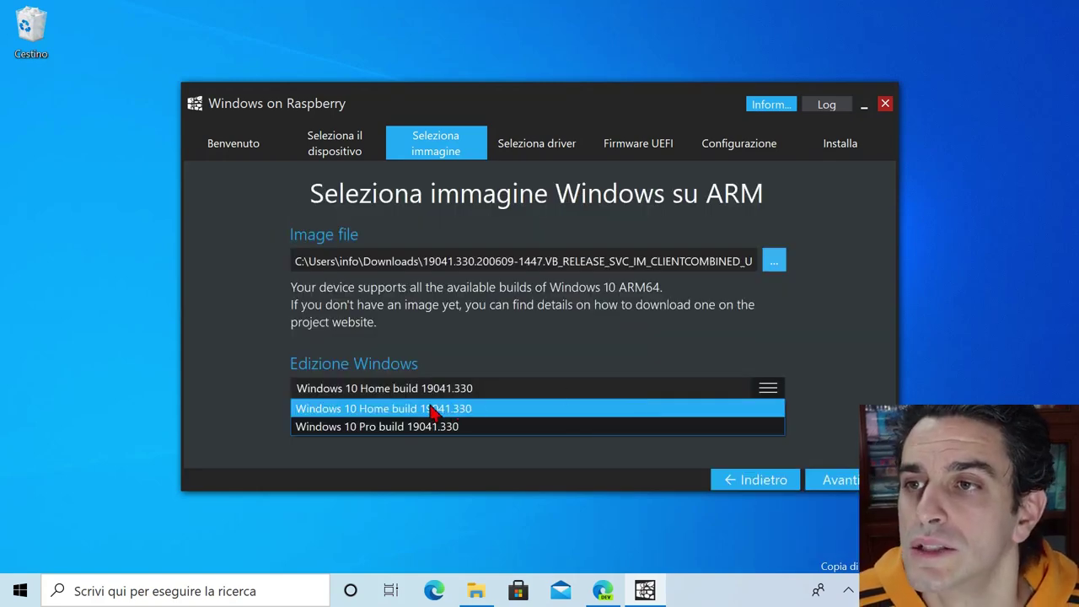
{"action": "left_click", "coordinate": [430, 411]}
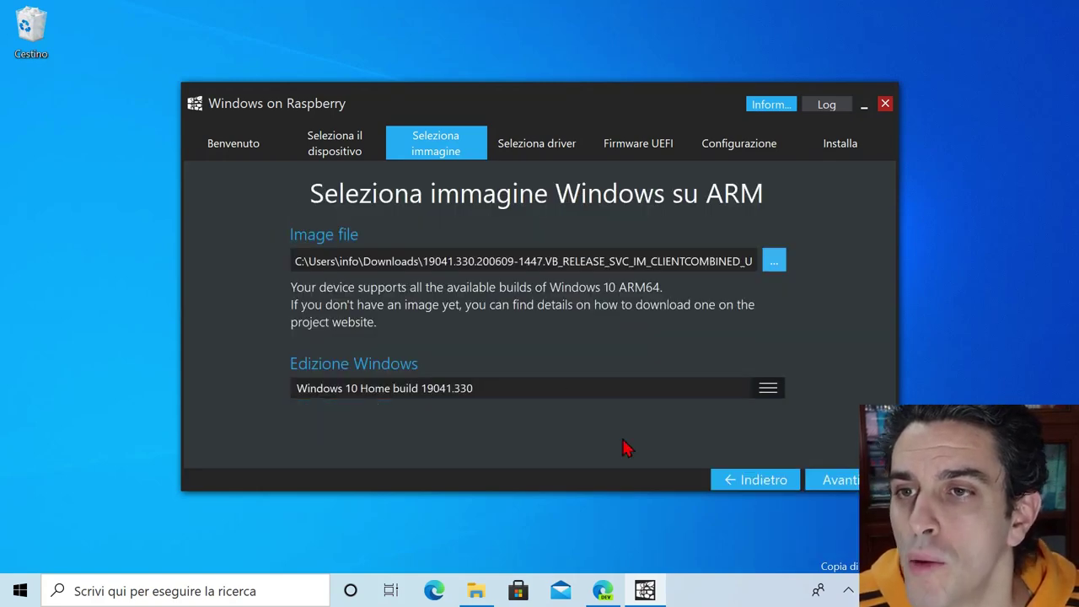
{"action": "left_click", "coordinate": [839, 478]}
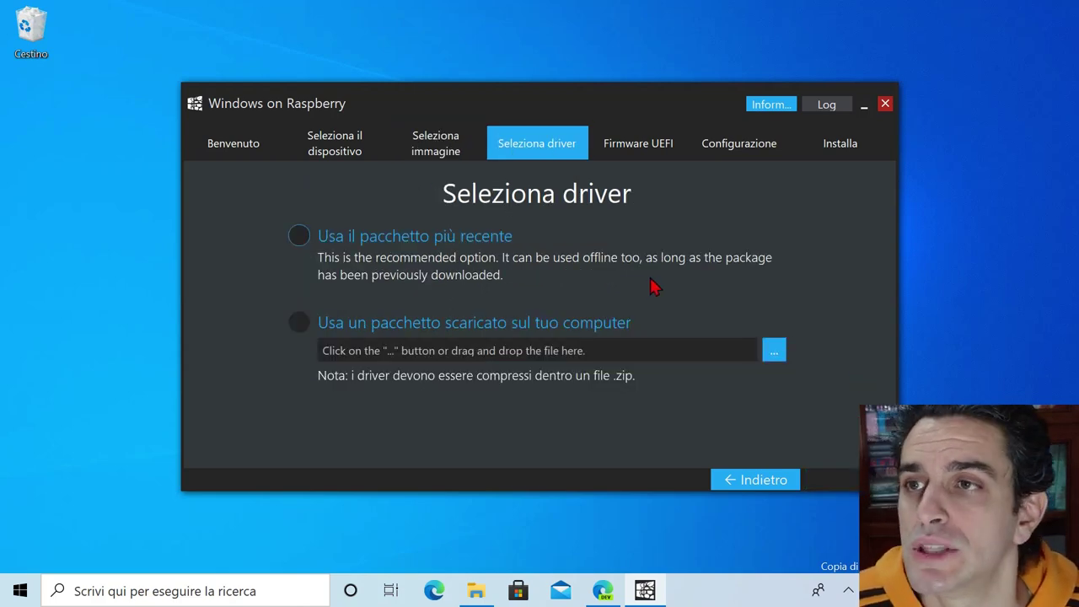
Use the most recent driver package and the latest UEFI firmware available on the server, and proceed to the configuration
{"action": "left_click", "coordinate": [300, 236]}
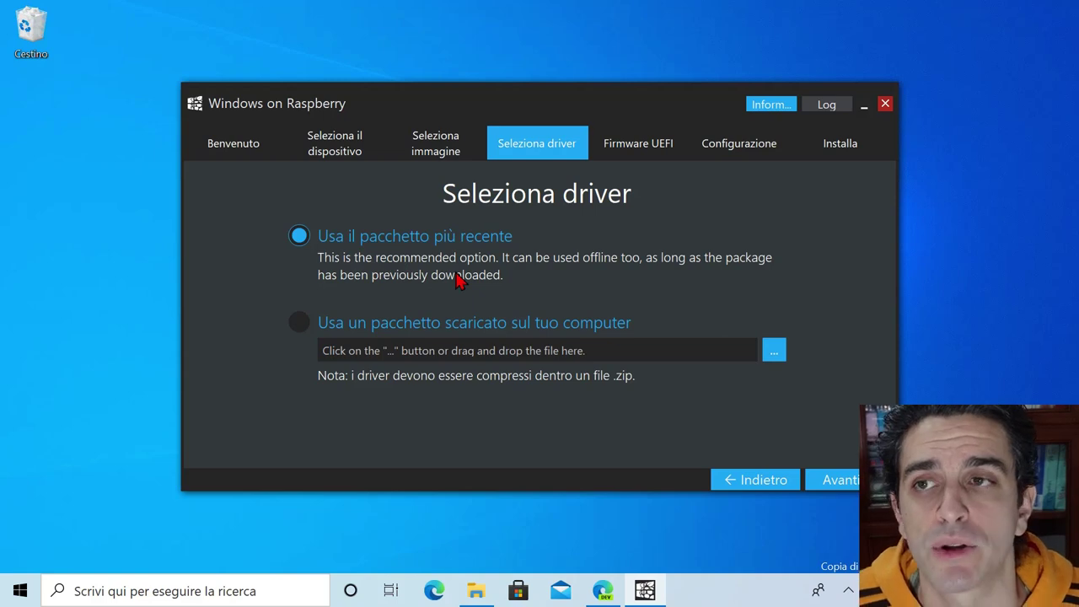
{"action": "left_click", "coordinate": [817, 480]}
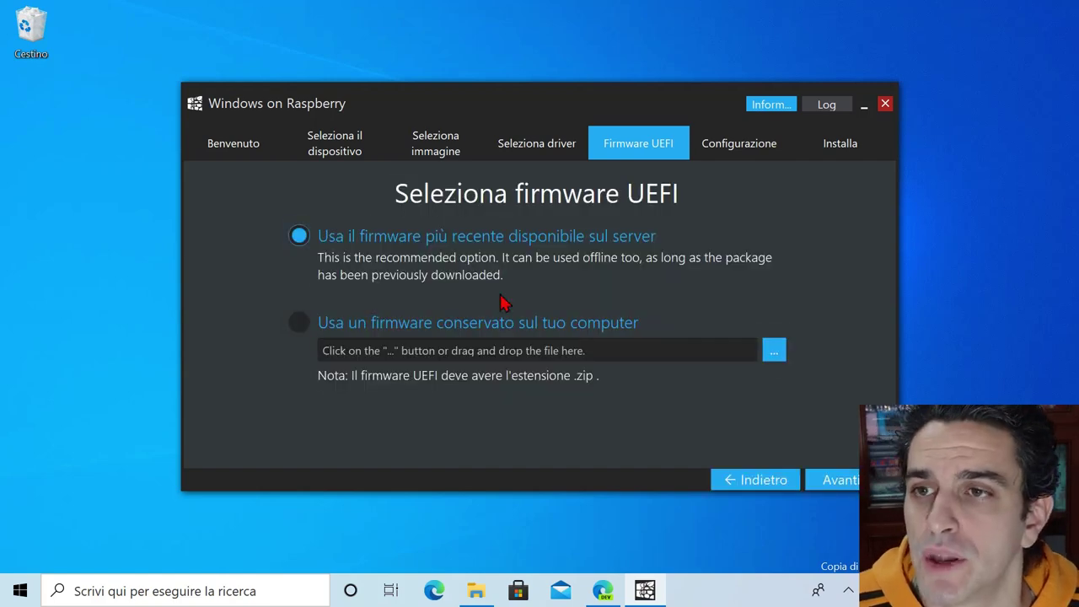
{"action": "left_click", "coordinate": [846, 481]}
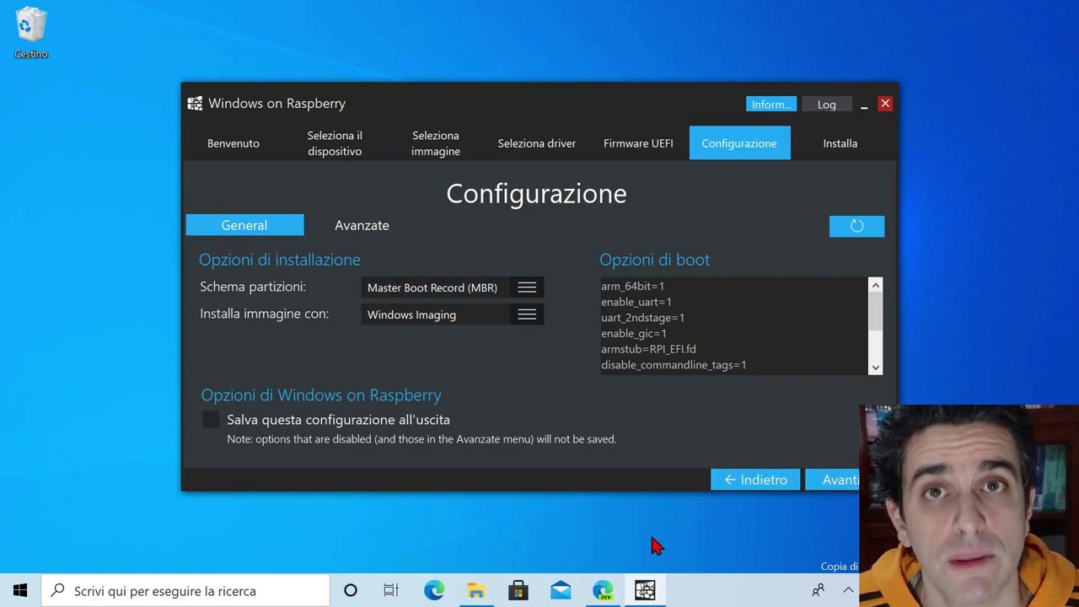
Switch to Edge, close the Windows on Raspberry downloads page and find the boot options in step 10 of the installation article
{"action": "left_click", "coordinate": [603, 590]}
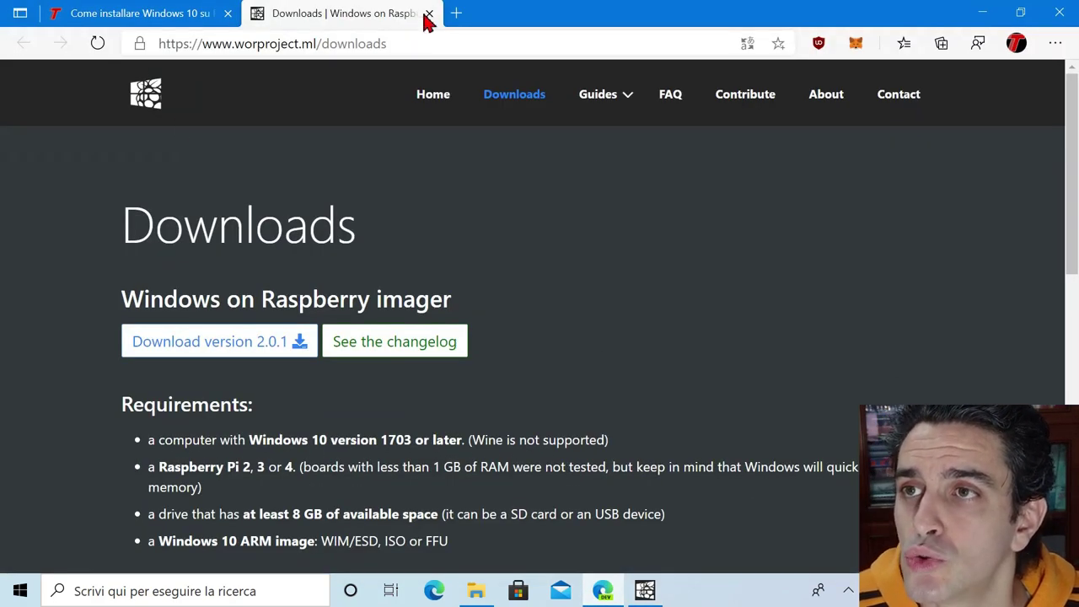
{"action": "key", "text": "ctrl+Tab"}
{"action": "left_click", "coordinate": [429, 13]}
{"action": "scroll", "coordinate": [376, 342], "scroll_direction": "down", "scroll_amount": 15}
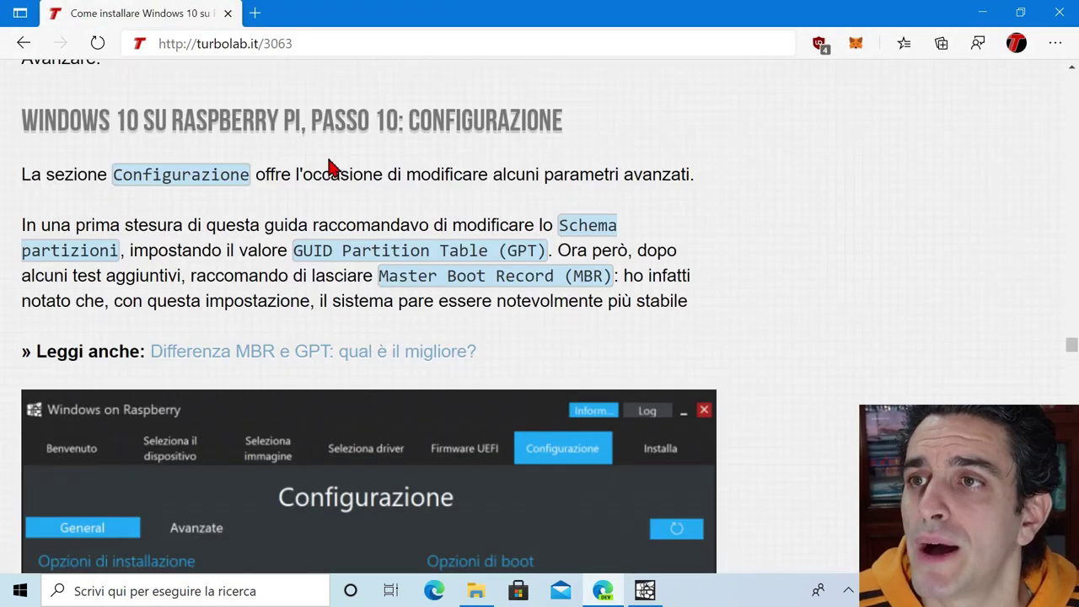
{"action": "scroll", "coordinate": [421, 349], "scroll_direction": "down", "scroll_amount": 6}
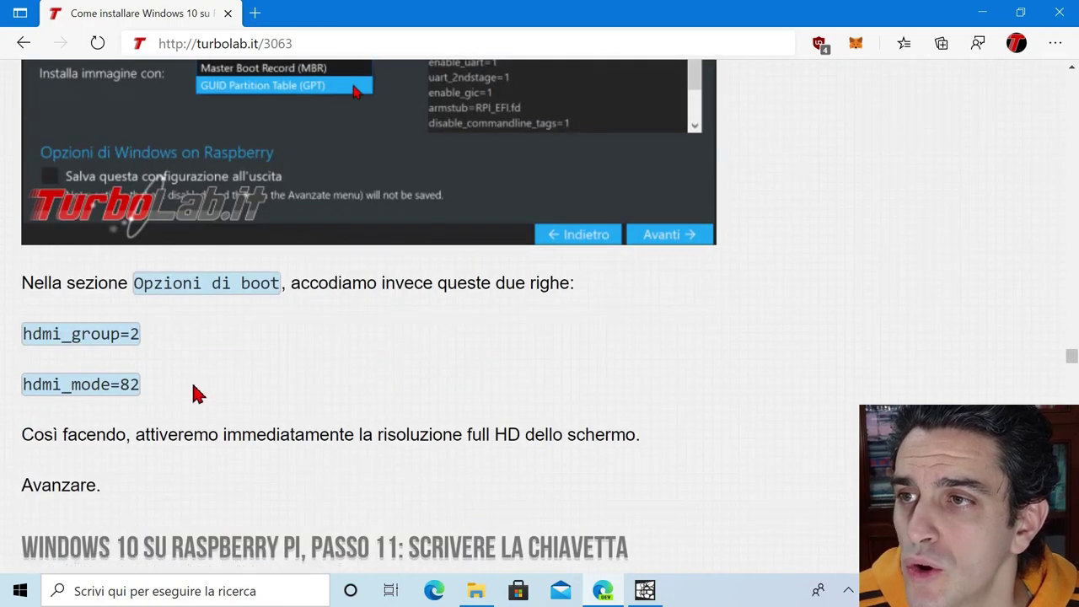
Copy the two boot option lines hdmi_group=2 and hdmi_mode=82 from the article
{"action": "left_click_drag", "start_coordinate": [194, 393], "coordinate": [40, 329]}
{"action": "right_click", "coordinate": [40, 330]}
{"action": "left_click", "coordinate": [36, 329]}
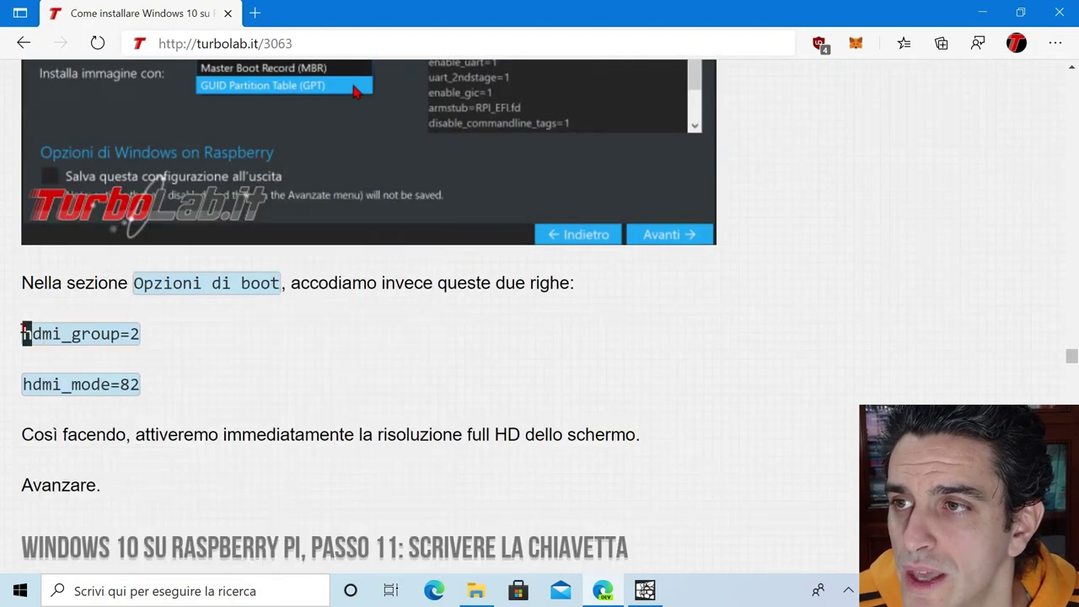
{"action": "left_click_drag", "start_coordinate": [154, 395], "coordinate": [17, 332]}
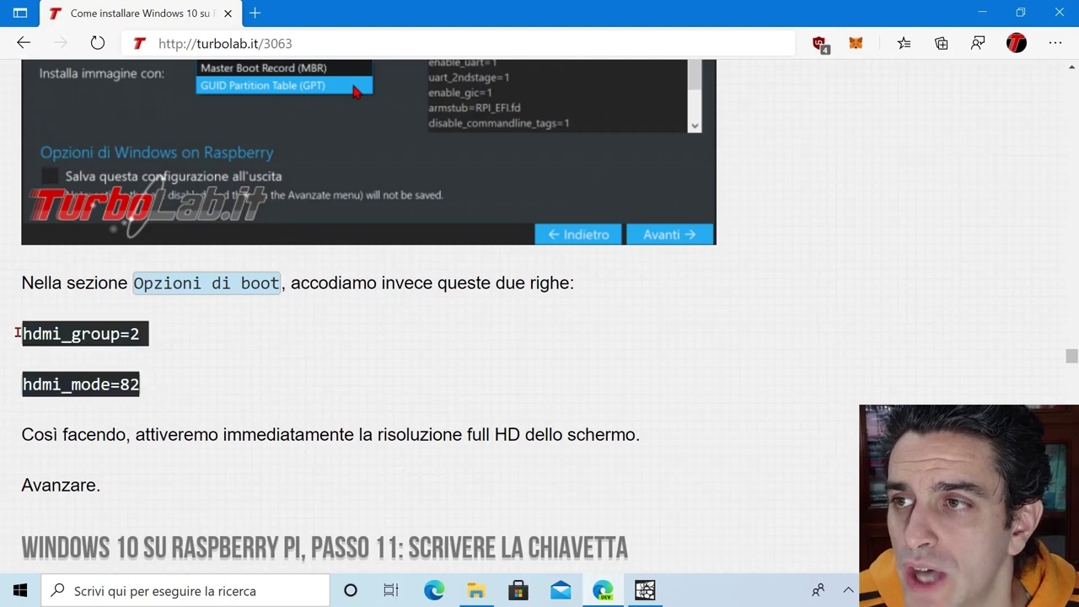
{"action": "right_click", "coordinate": [45, 336]}
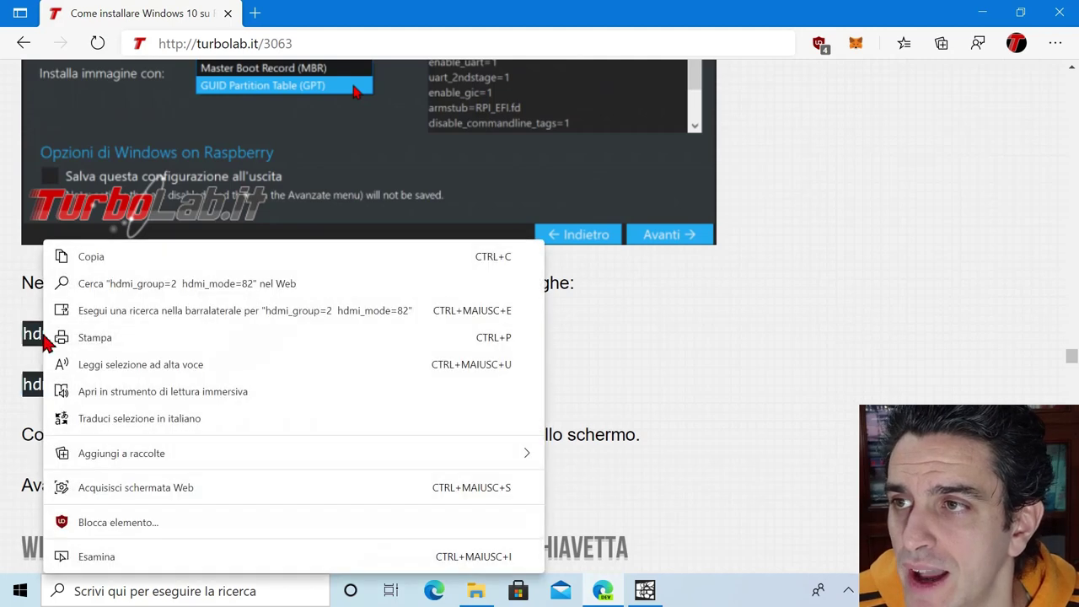
{"action": "left_click", "coordinate": [121, 258]}
Return to the Windows on Raspberry imager, append hdmi_group=2 and hdmi_mode=82 to the boot options and remove the blank line between them
{"action": "left_click", "coordinate": [641, 592]}
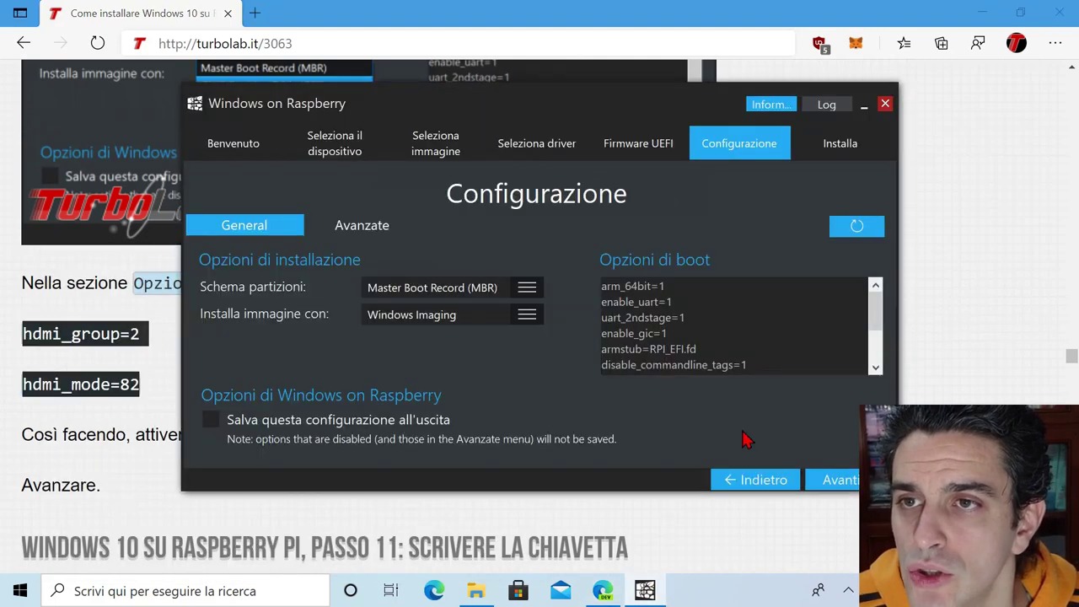
{"action": "scroll", "coordinate": [877, 358], "scroll_direction": "down", "scroll_amount": 2}
{"action": "left_click", "coordinate": [763, 359]}
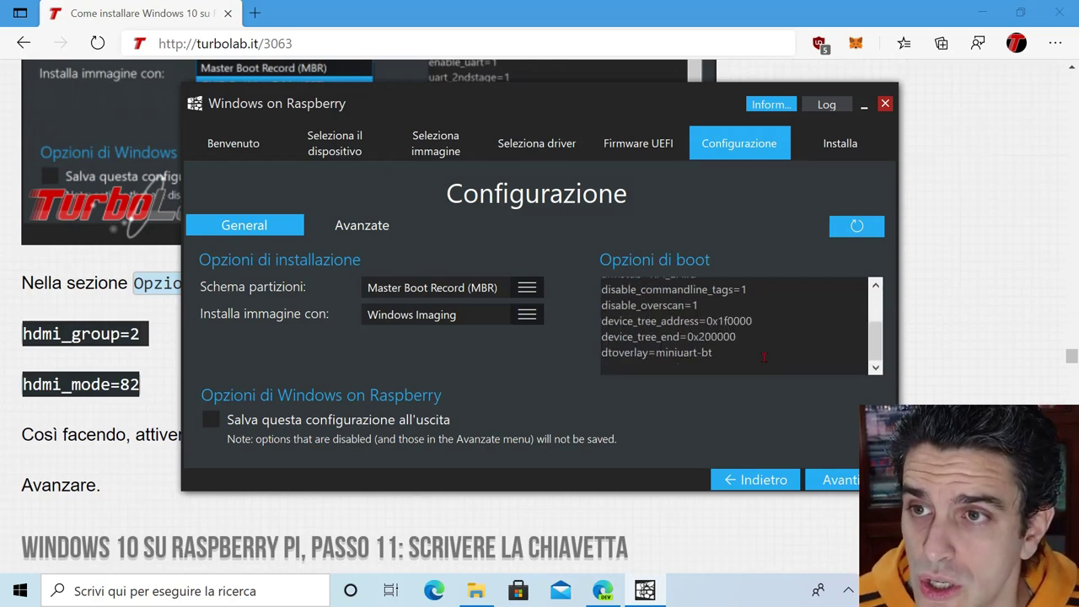
{"action": "key", "text": "h"}
{"action": "left_click", "coordinate": [627, 361]}
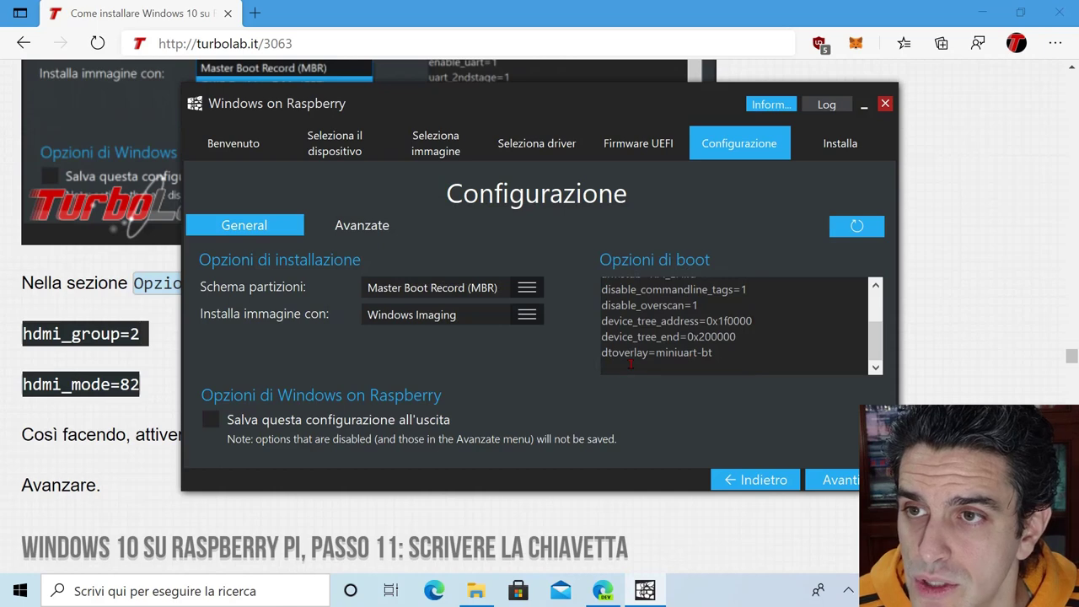
{"action": "key", "text": "ctrl+v"}
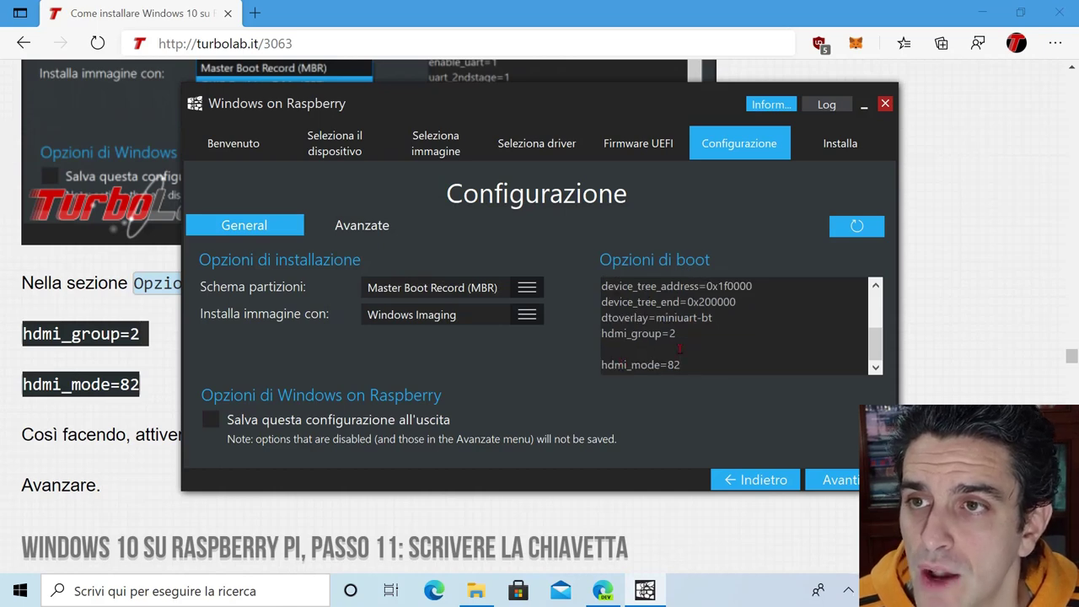
{"action": "left_click", "coordinate": [679, 354]}
{"action": "key", "text": "BackSpace"}
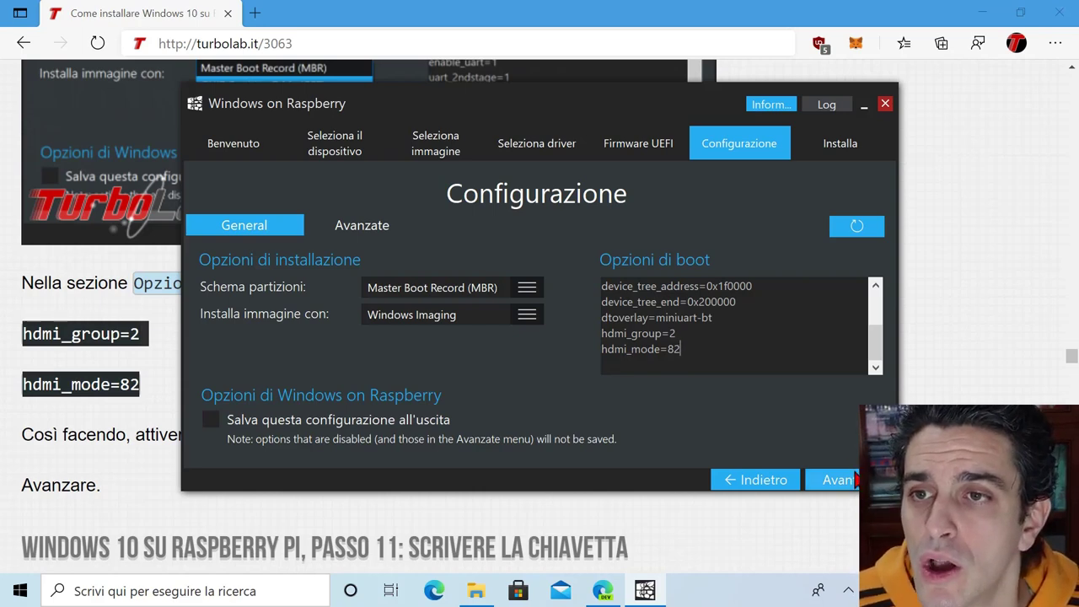
Proceed to the installation overview, install Windows onto the USB drive and close the imager when it is done
{"action": "left_click", "coordinate": [853, 478]}
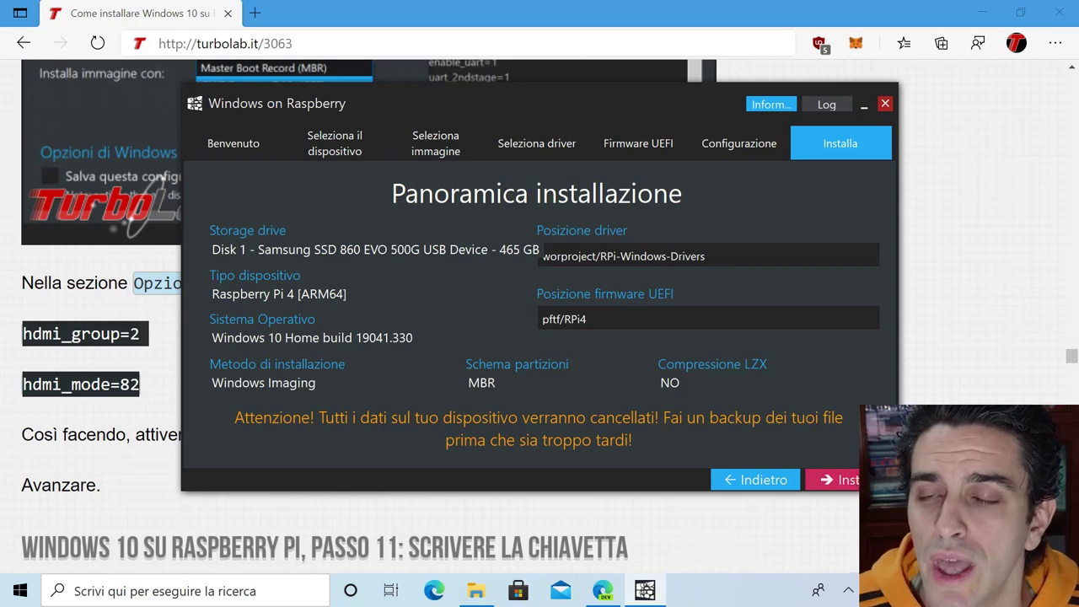
{"action": "left_click", "coordinate": [839, 479]}
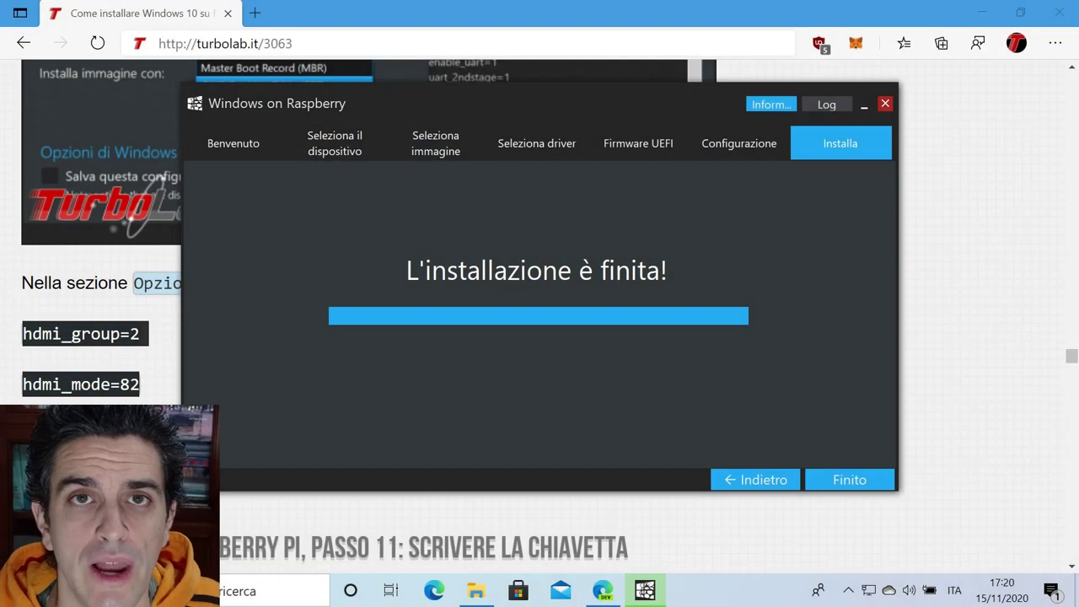
{"action": "left_click", "coordinate": [849, 480]}
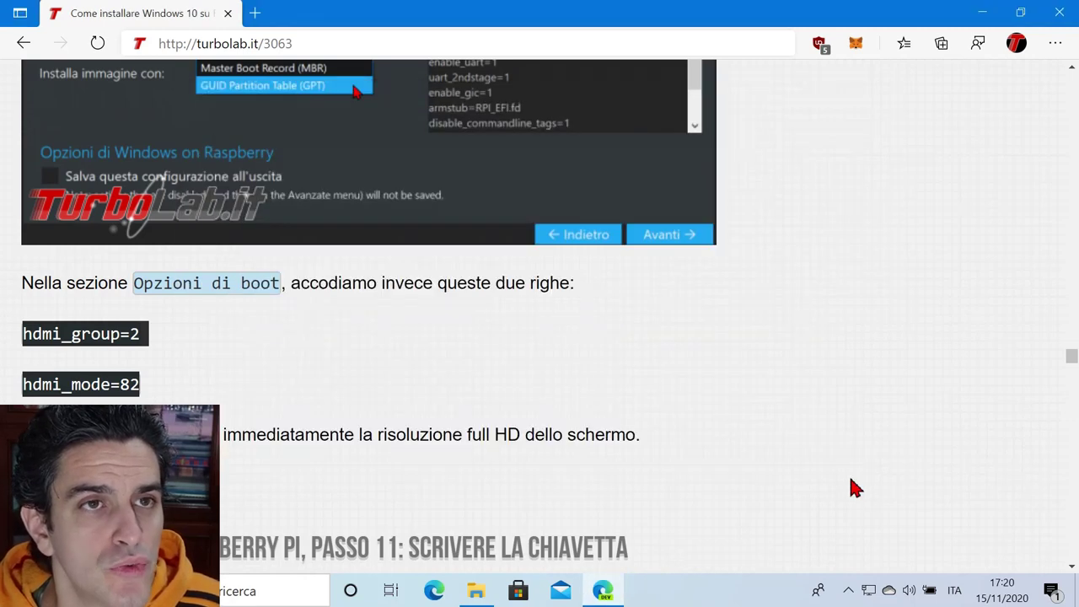
Minimize the browser and safely eject the XT-U33502 USB drive
{"action": "left_click", "coordinate": [981, 13]}
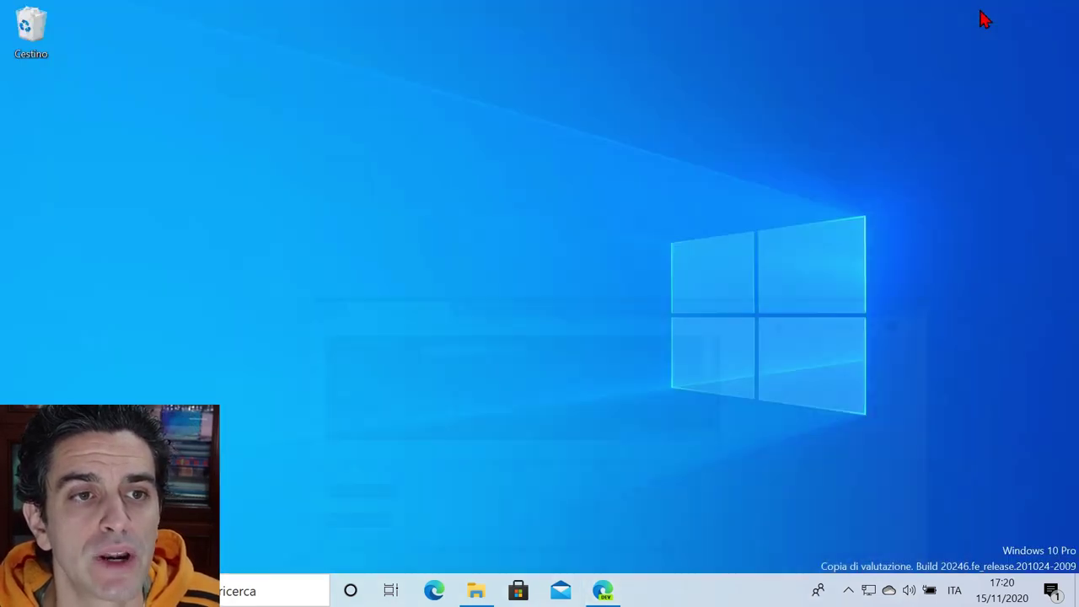
{"action": "left_click", "coordinate": [849, 591]}
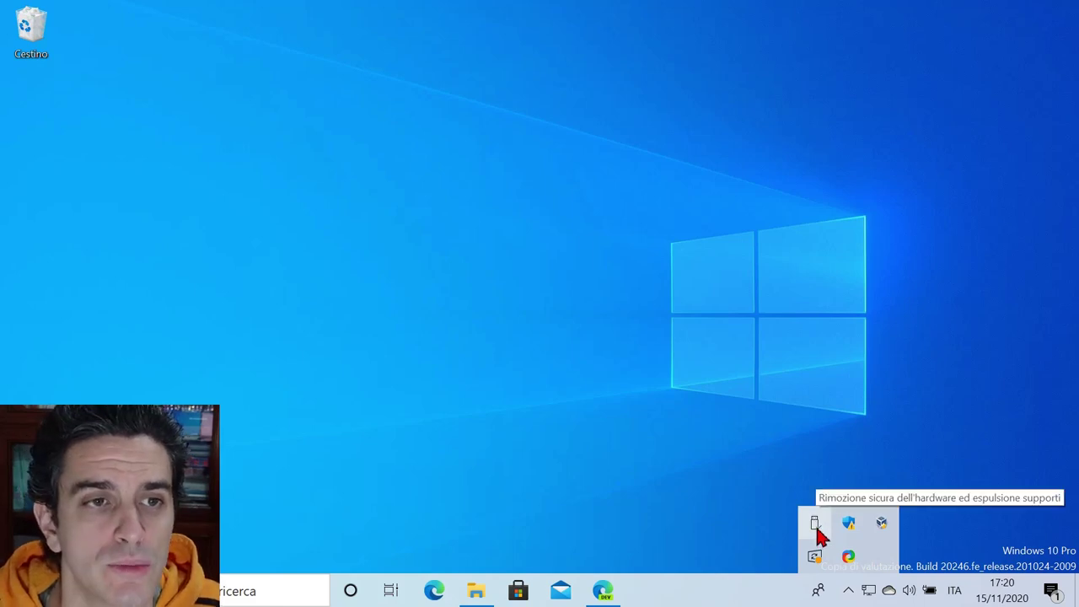
{"action": "left_click", "coordinate": [817, 528]}
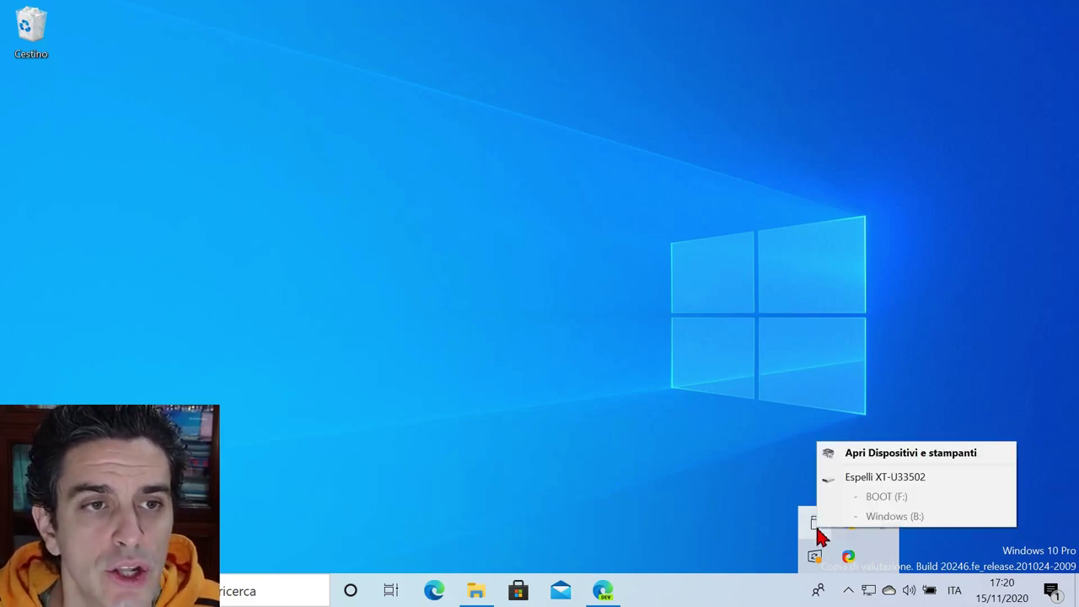
{"action": "left_click", "coordinate": [898, 490]}
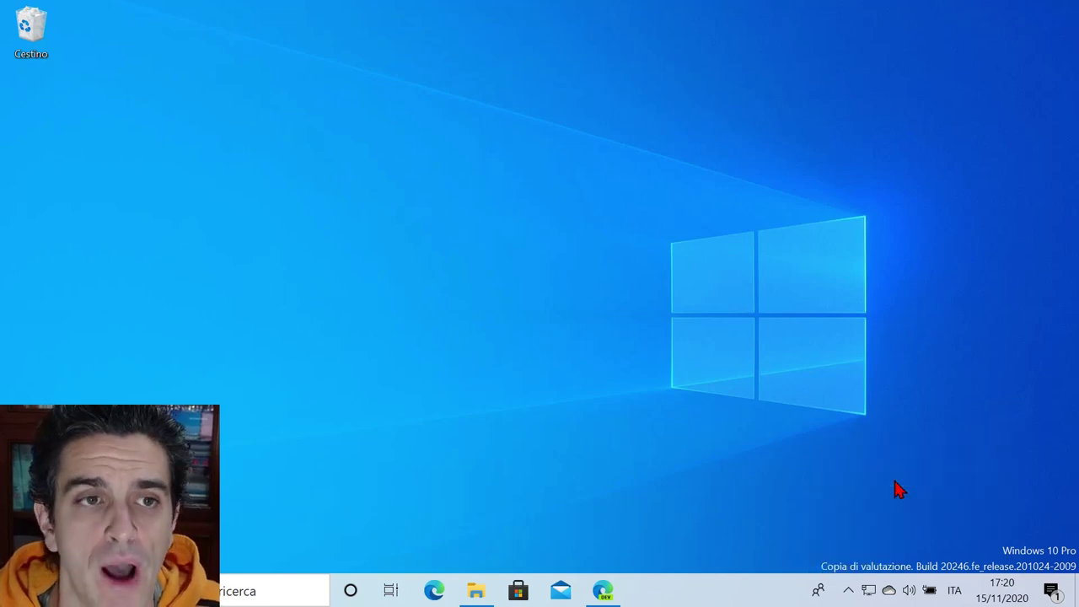